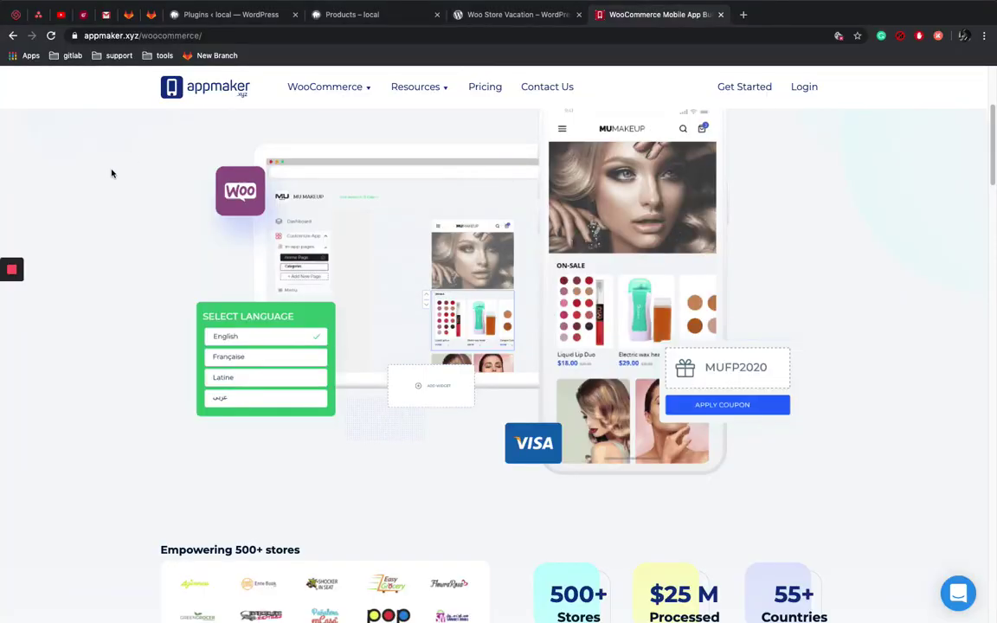
Step: Scroll down through the Appmaker page
scroll(339, 175, "down", 1)
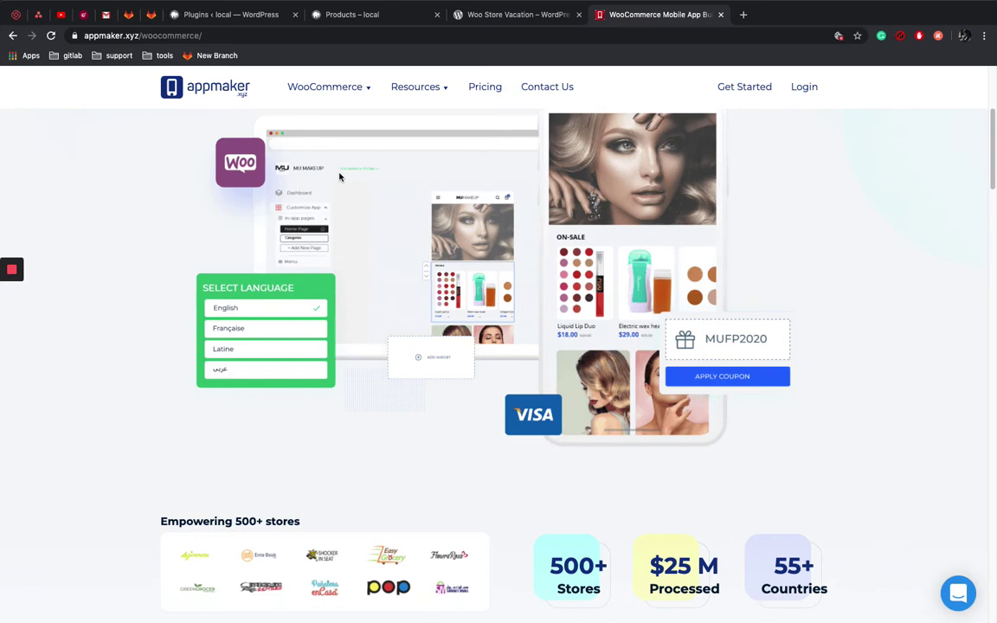
scroll(340, 177, "down", 3)
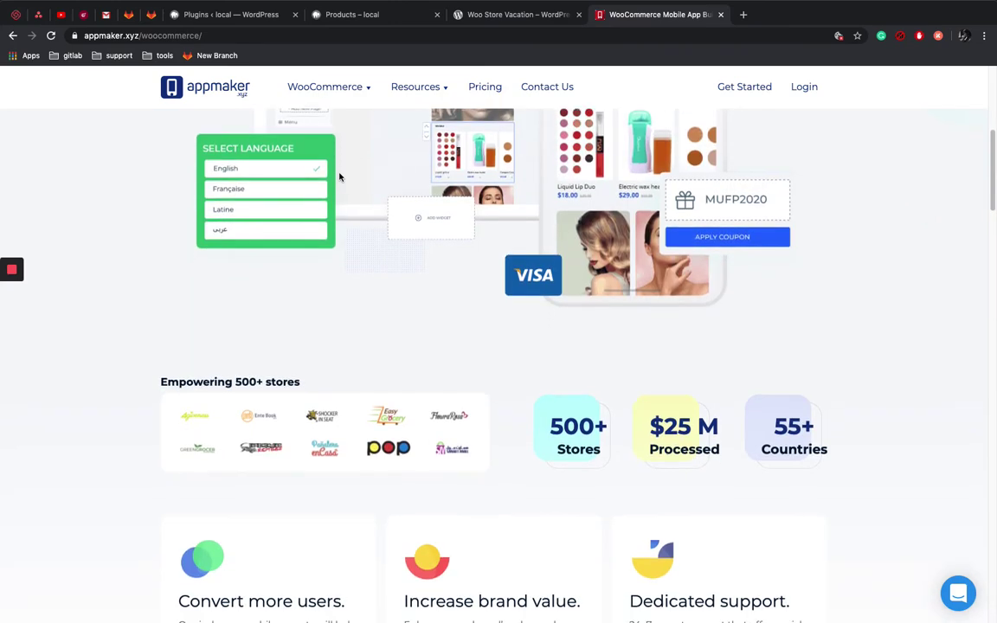
scroll(339, 177, "down", 2)
scroll(339, 176, "down", 2)
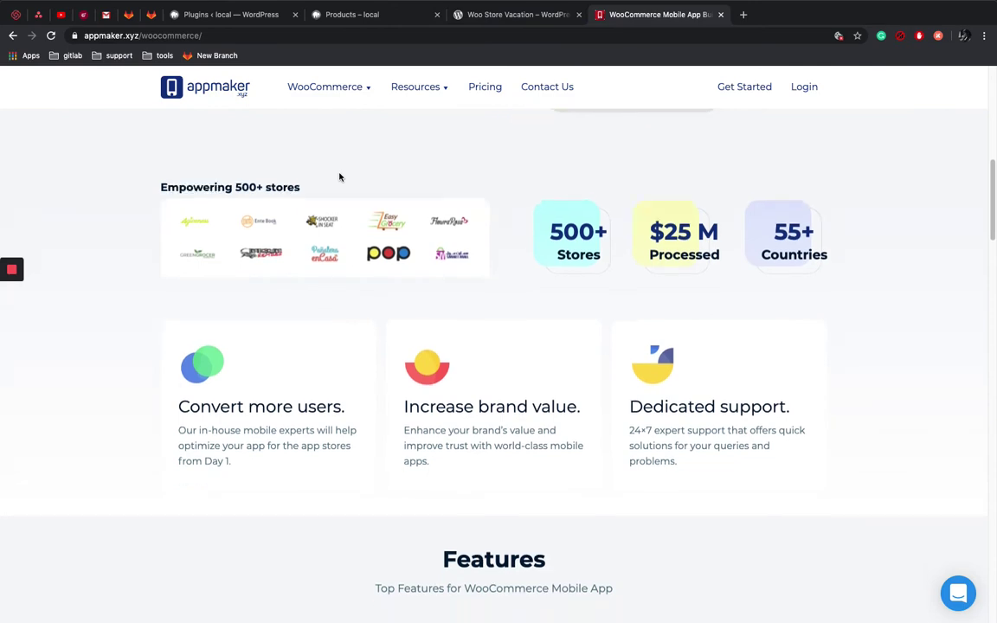
scroll(339, 176, "down", 2)
scroll(339, 177, "down", 2)
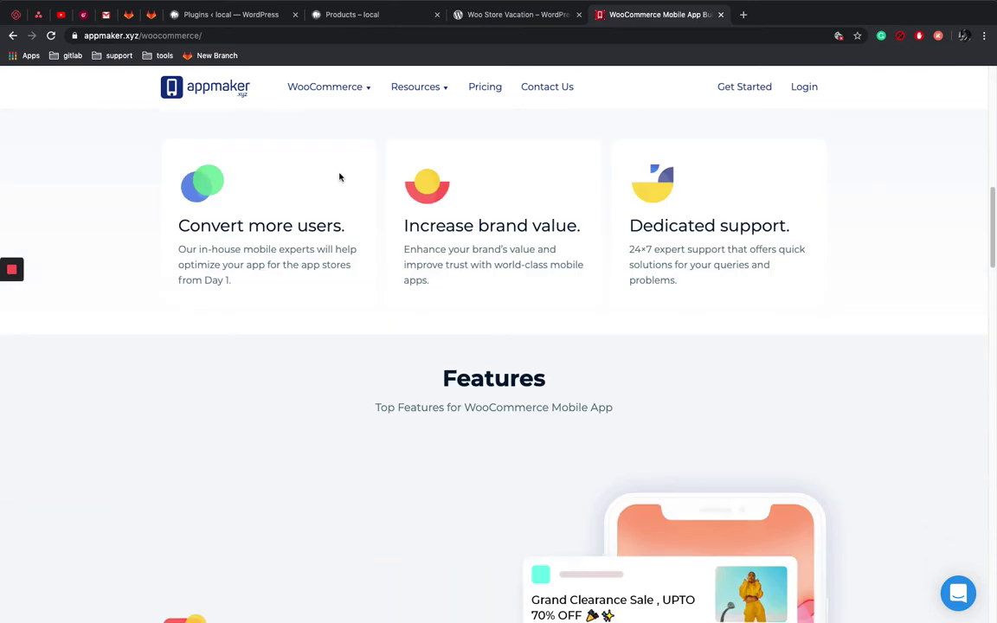
scroll(340, 176, "down", 1)
scroll(339, 177, "down", 4)
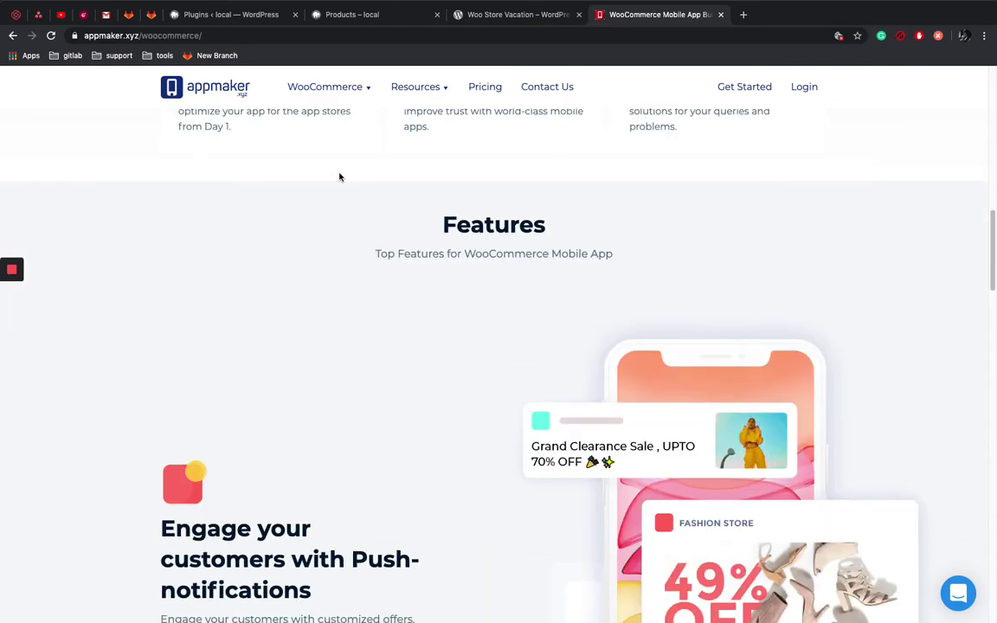
scroll(340, 177, "down", 2)
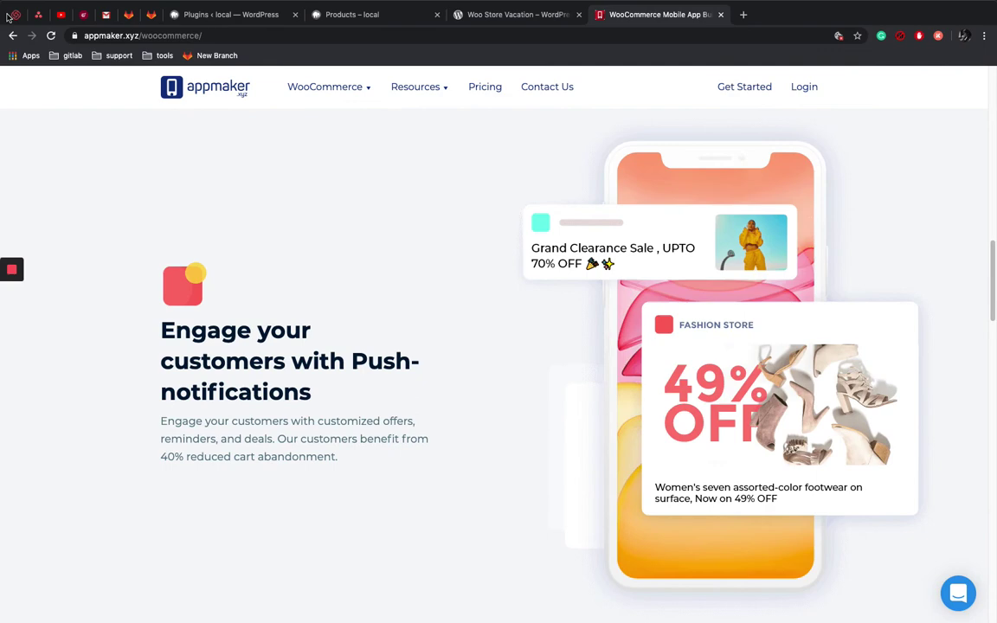
Step: Switch to the Woo Store Vacation plugin page and scroll through its Installation section
left_click(391, 15)
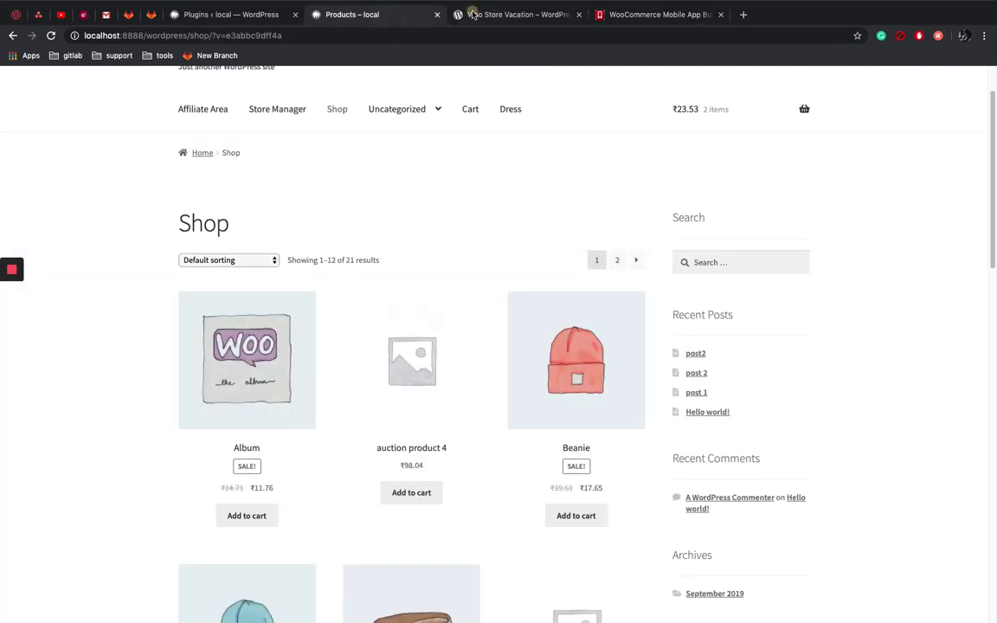
key("ctrl+Tab")
scroll(519, 207, "down", 3)
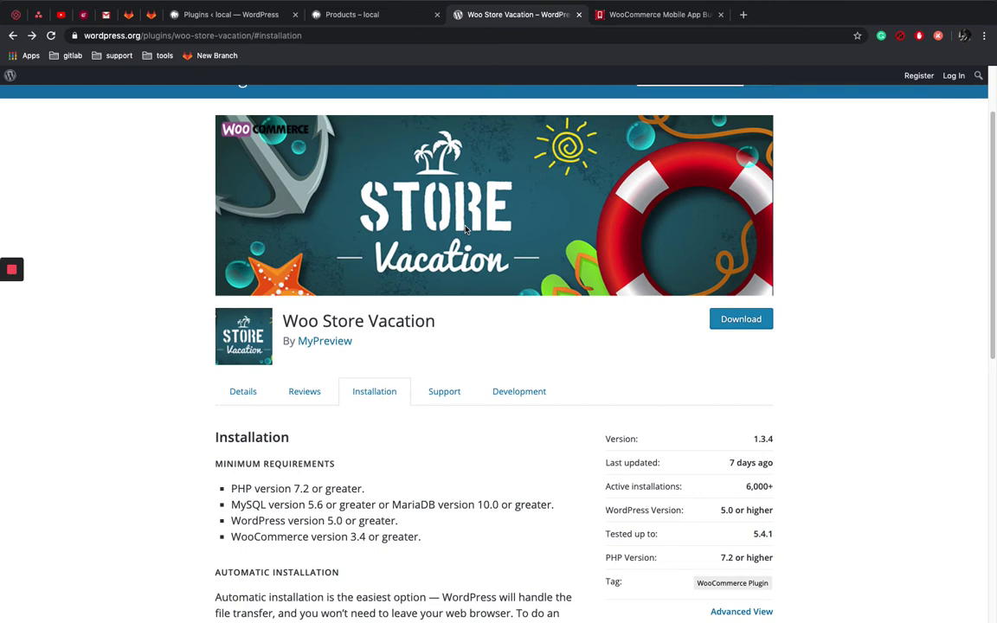
scroll(466, 228, "down", 1)
scroll(466, 229, "down", 3)
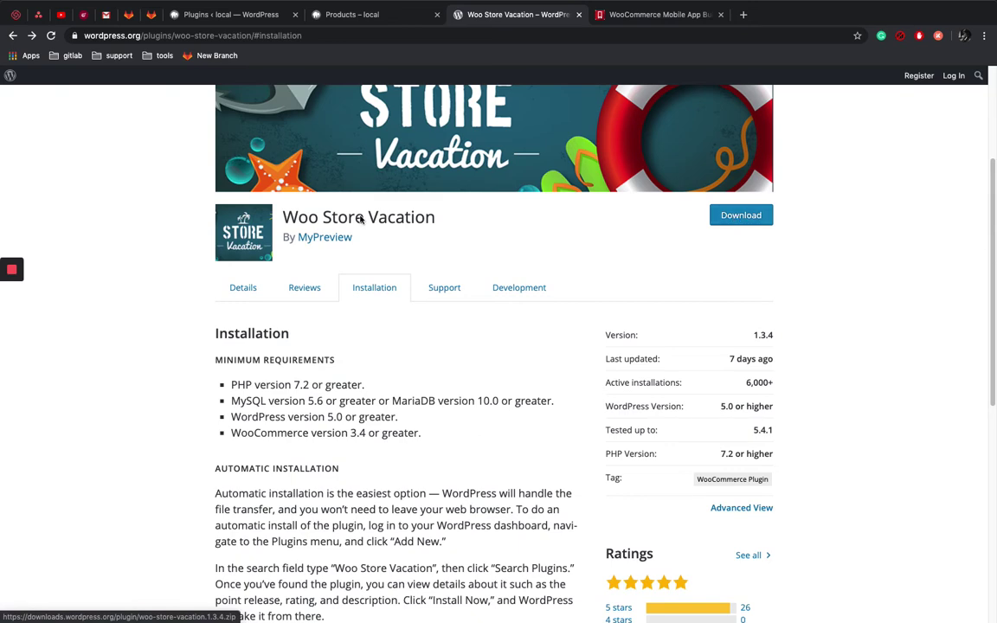
Step: Return to the local site's Plugins list and go to the Add Plugins page
left_click(232, 19)
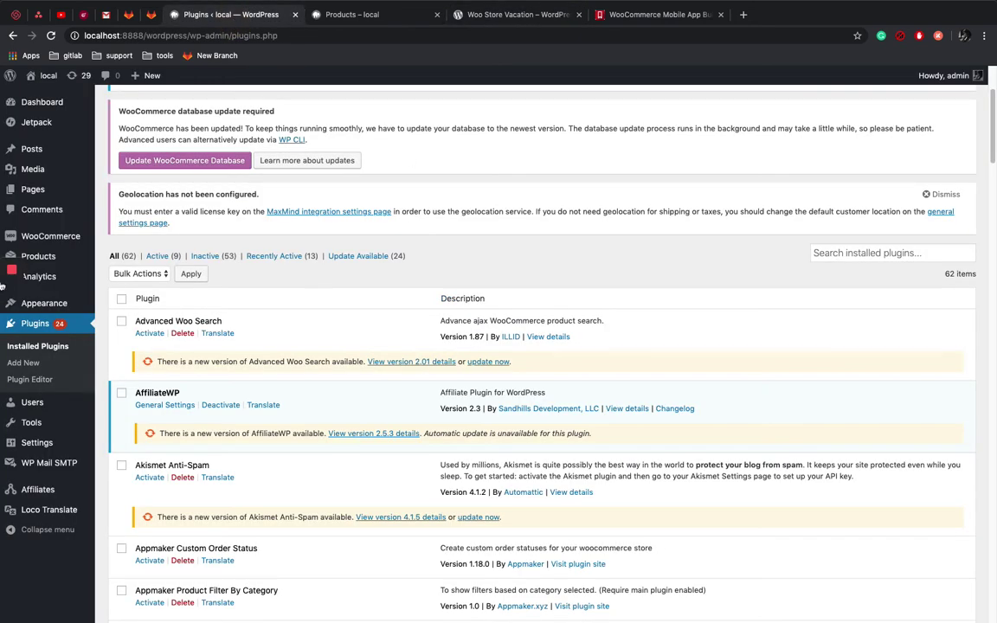
scroll(39, 340, "down", 1)
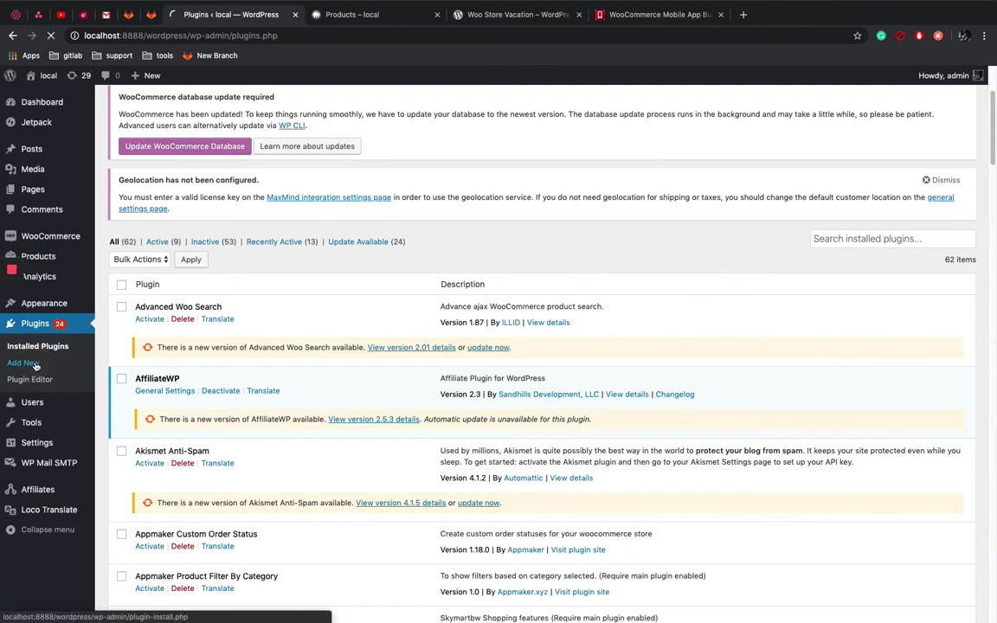
left_click(25, 363)
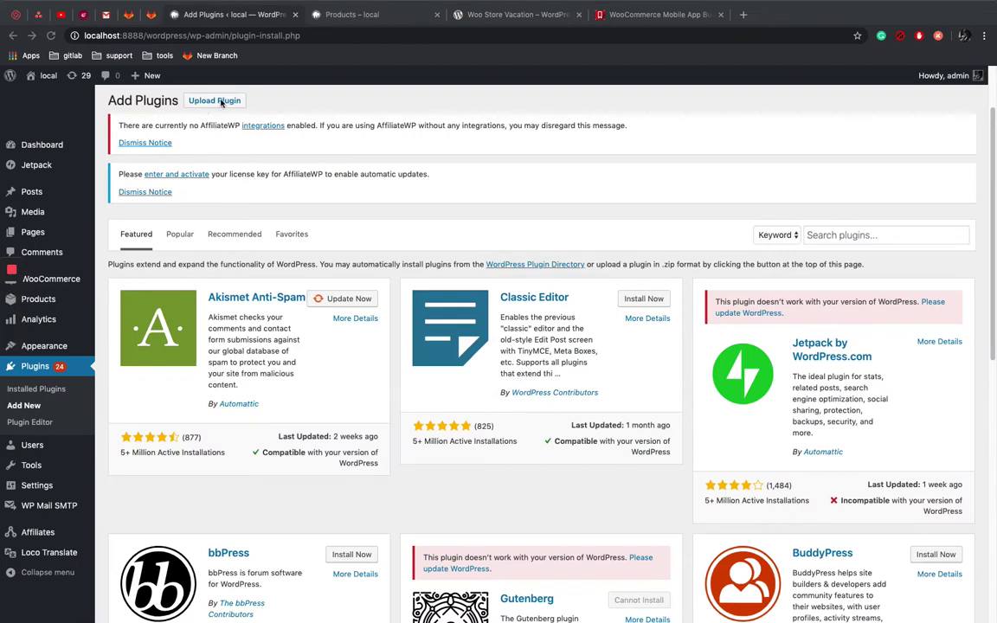
Step: Search for 'woo store vacation', then install and activate the Woo Store Vacation plugin
left_click(840, 236)
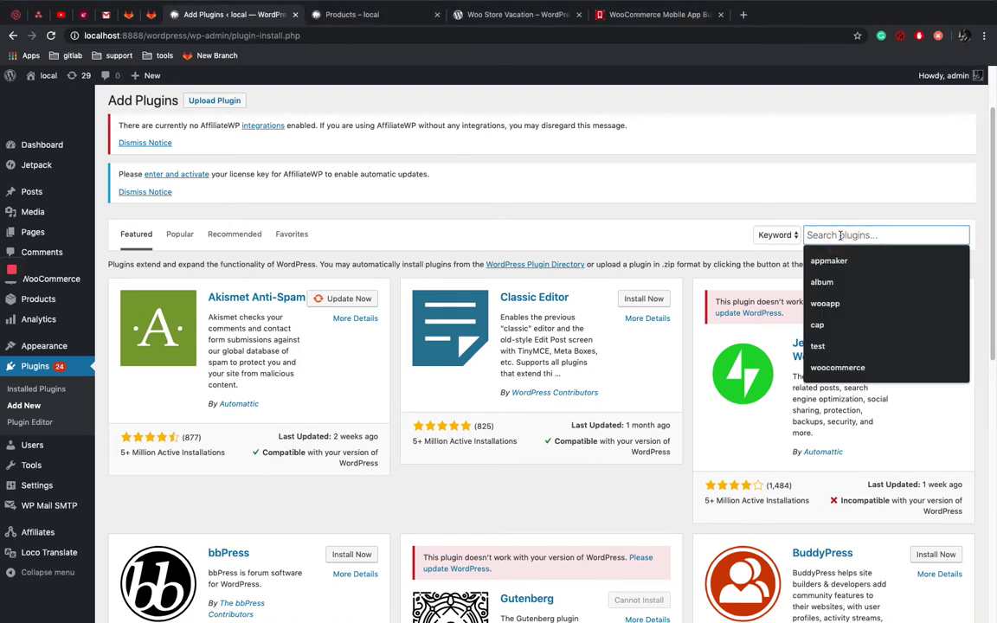
type("woo s")
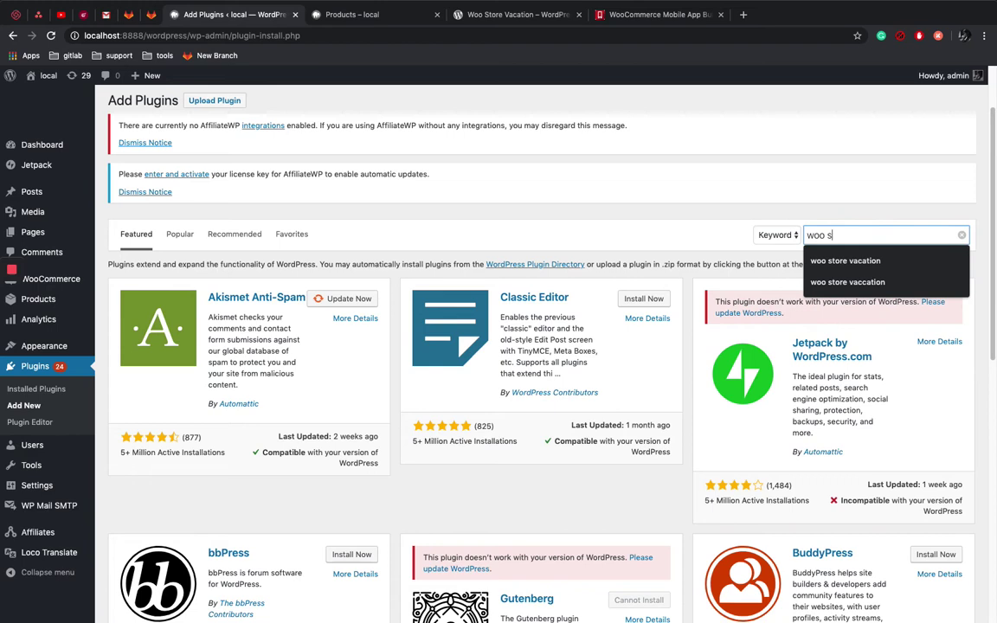
type("tore")
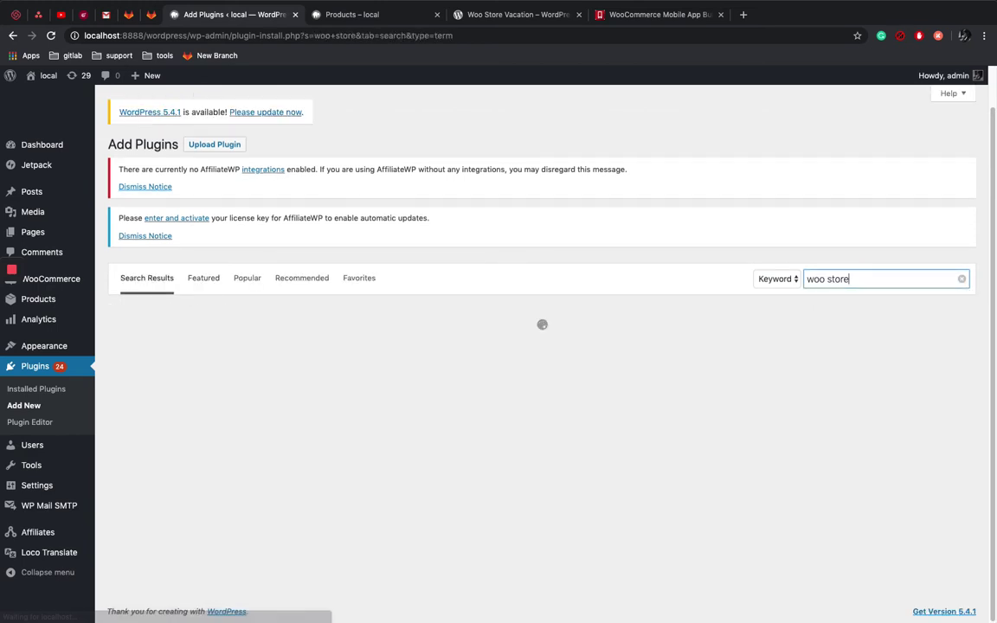
type(" vacat")
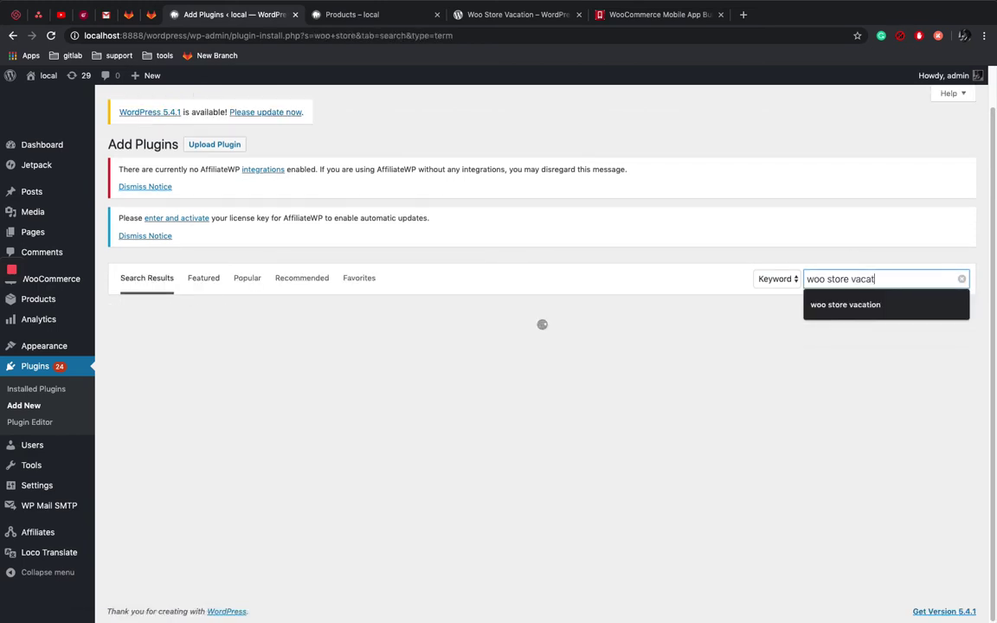
type("ion")
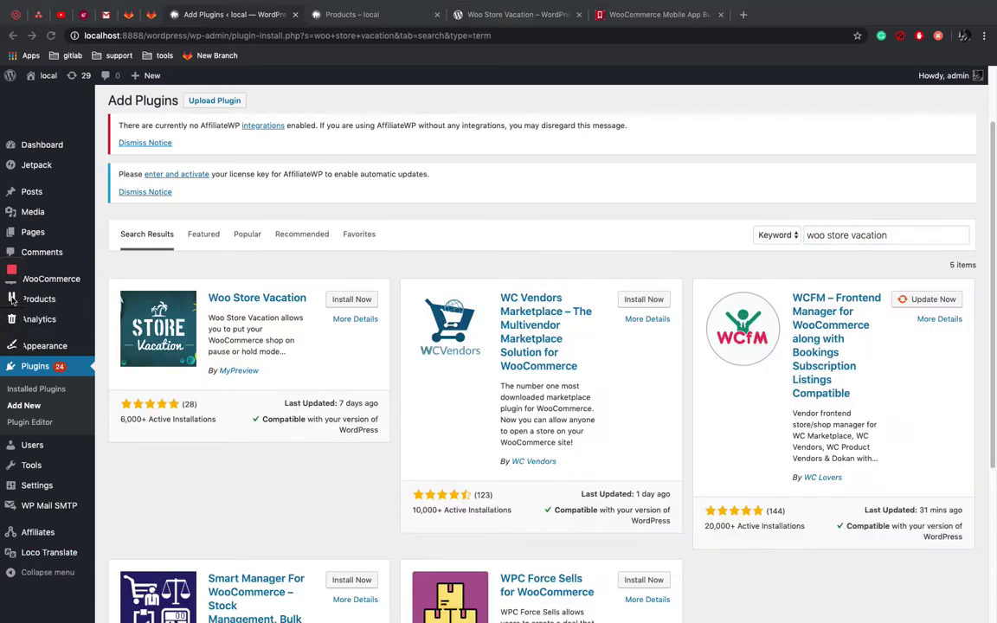
left_click(349, 299)
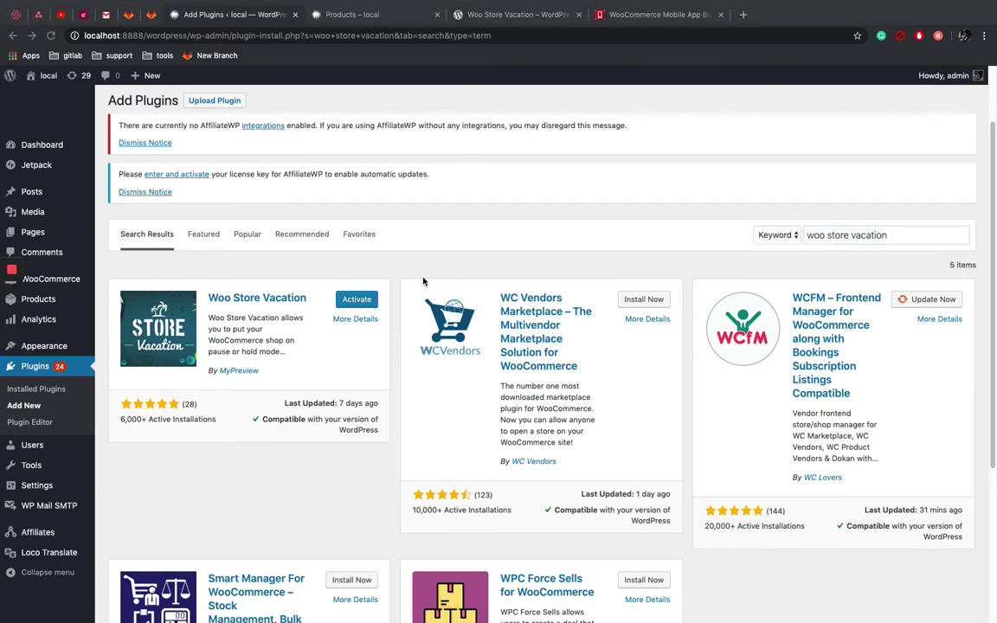
left_click(361, 300)
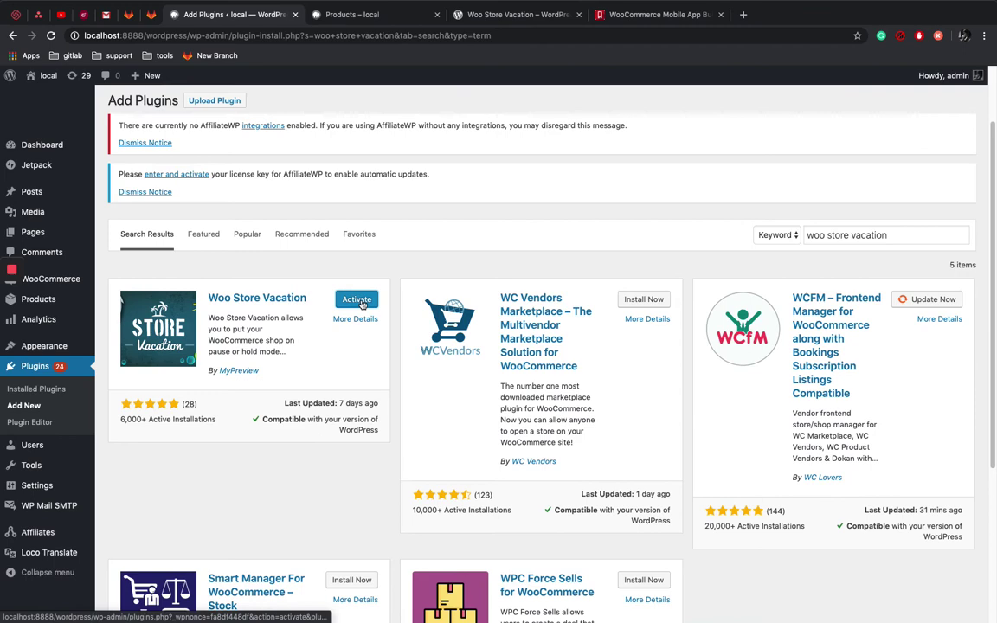
left_click(361, 301)
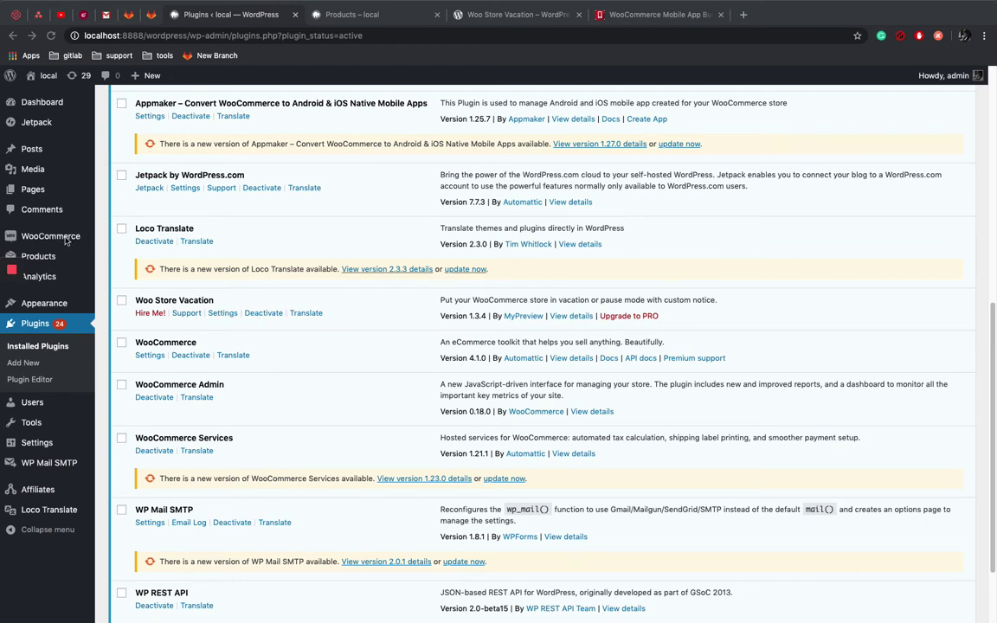
Step: Wait for the plugins page to list Woo Store Vacation as active
mouse_move(15, 295)
Step: Open Woo Store Vacation settings and tick Set Vacation Mode and Disable Purchase
left_click(222, 314)
mouse_move(5, 298)
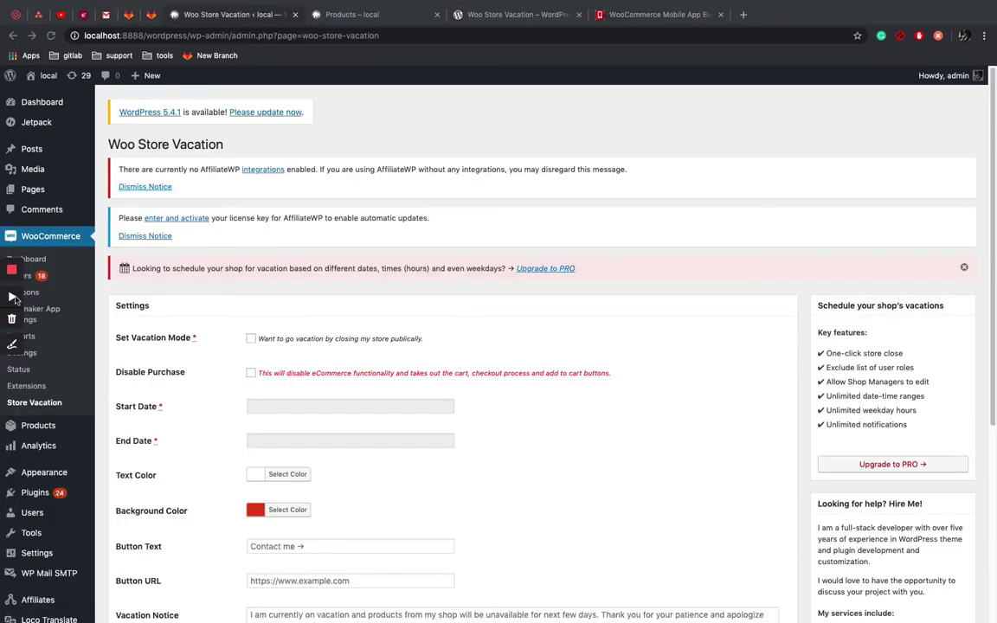
scroll(265, 299, "down", 1)
scroll(265, 298, "down", 3)
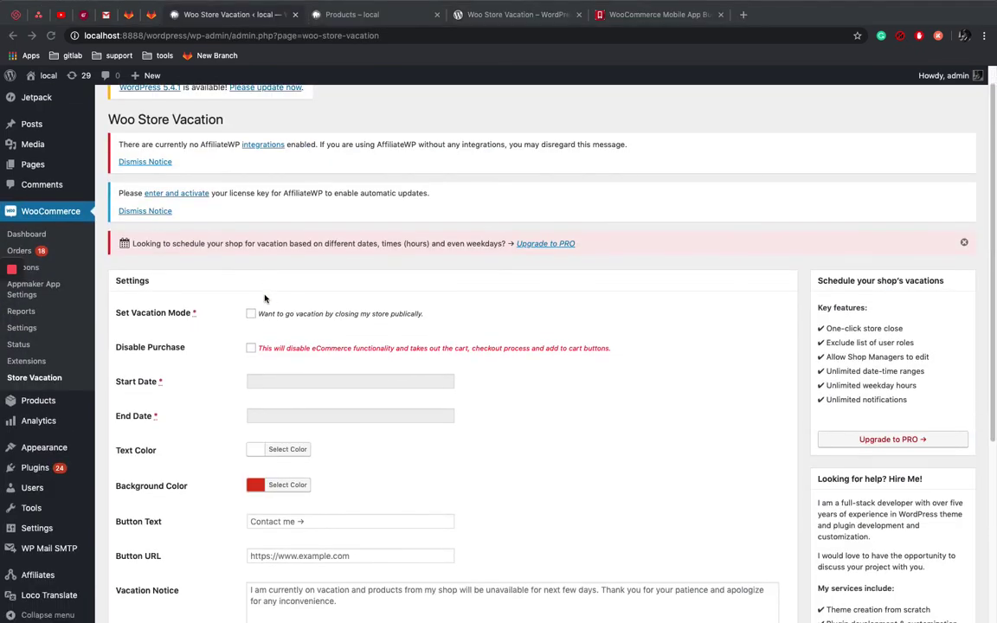
scroll(265, 299, "down", 1)
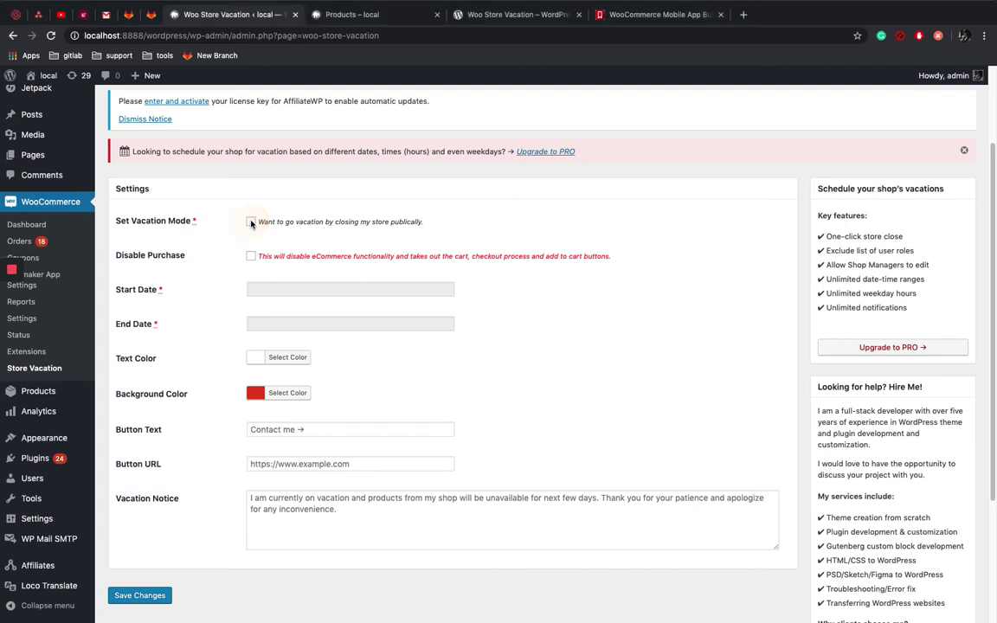
left_click(251, 223)
scroll(270, 249, "down", 1)
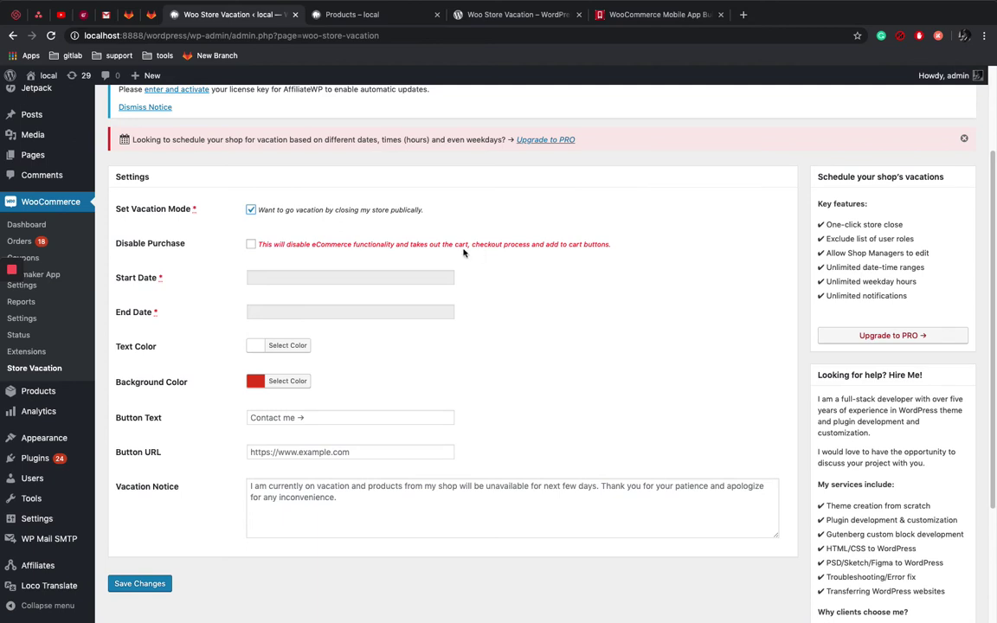
left_click(251, 245)
scroll(251, 247, "down", 1)
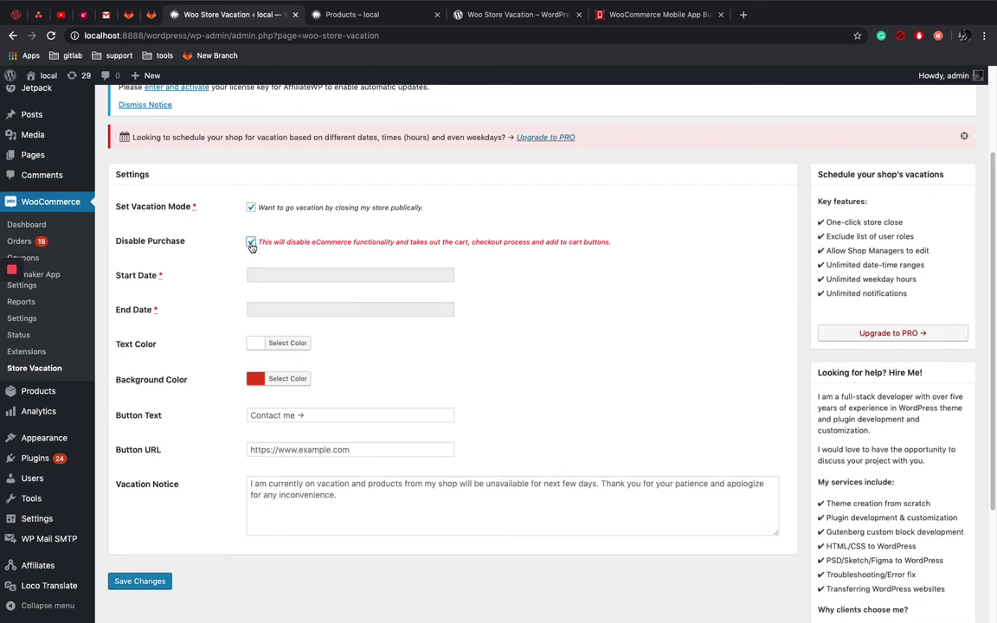
scroll(251, 244, "down", 2)
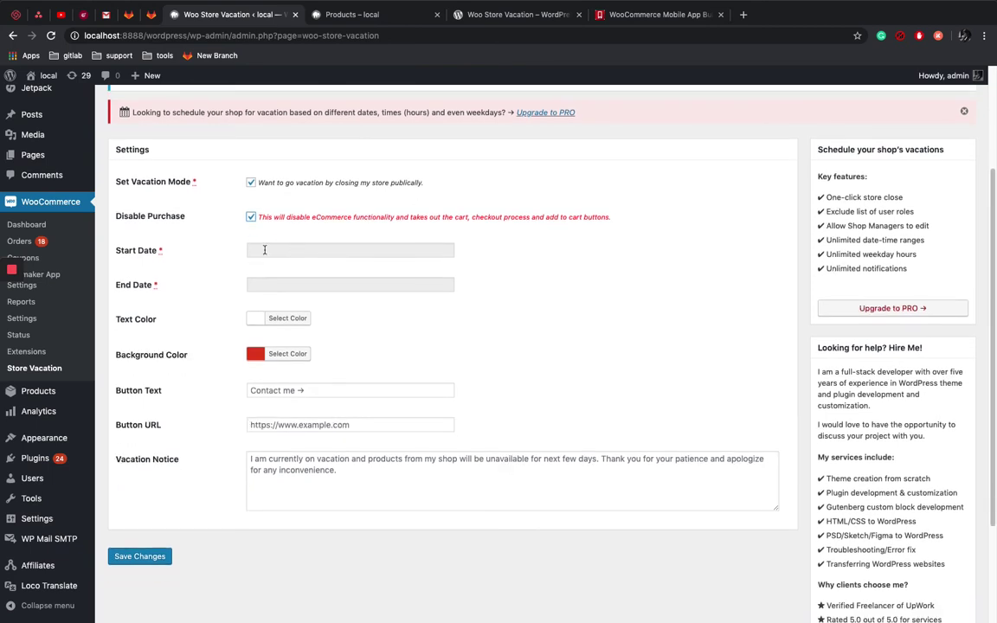
Step: Set the vacation Start Date to 2020-05-13 and End Date to 2020-05-22
left_click(265, 250)
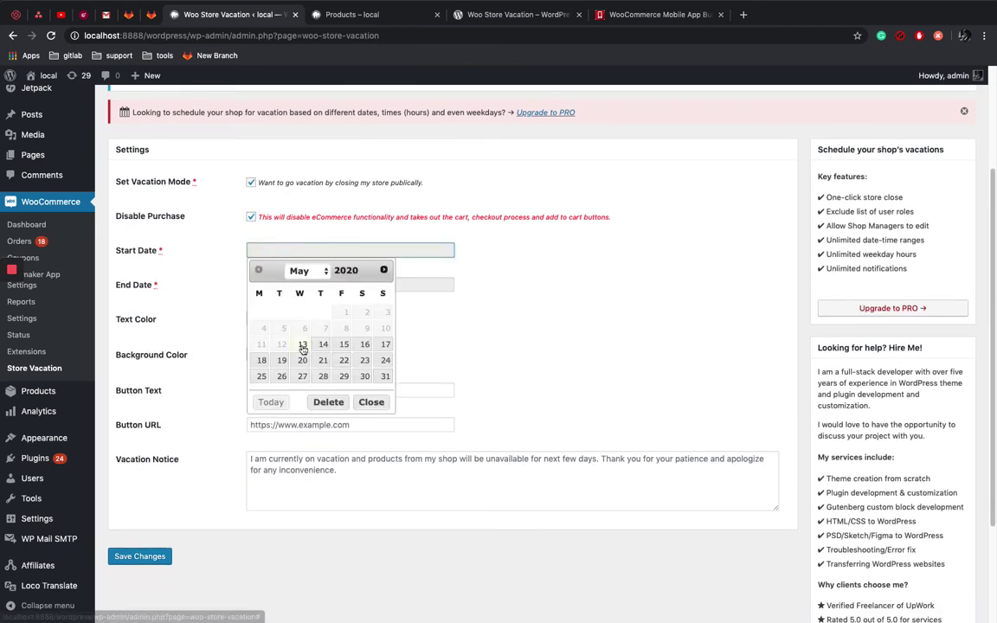
left_click(302, 346)
left_click(274, 283)
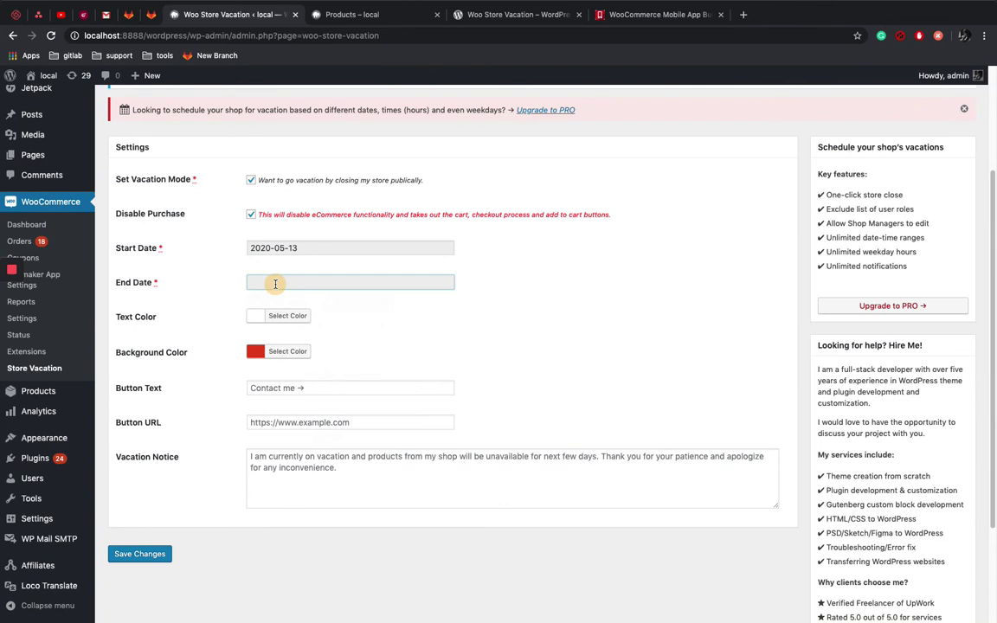
left_click(345, 393)
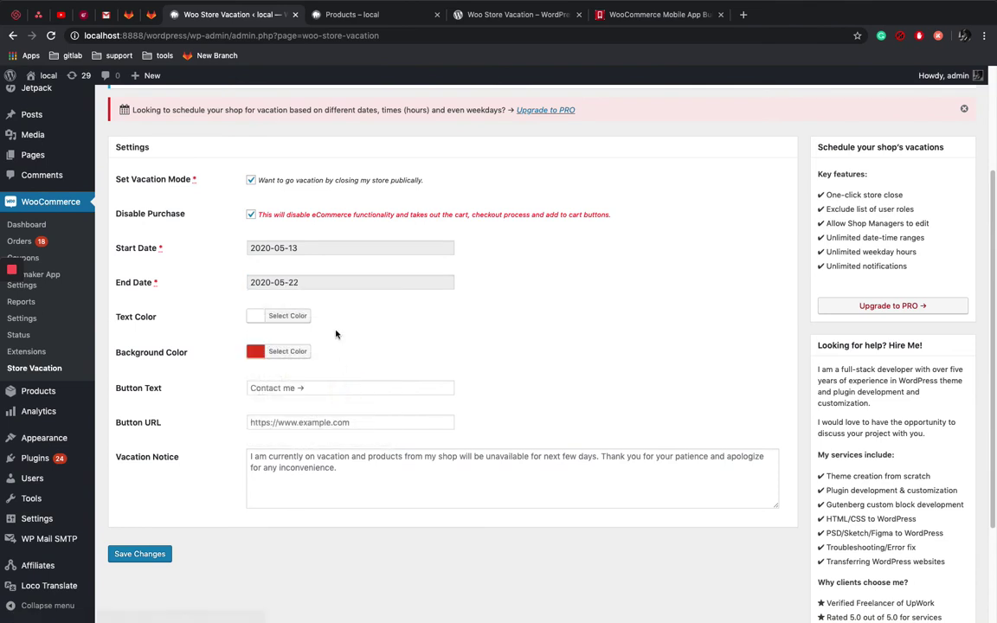
scroll(374, 325, "down", 1)
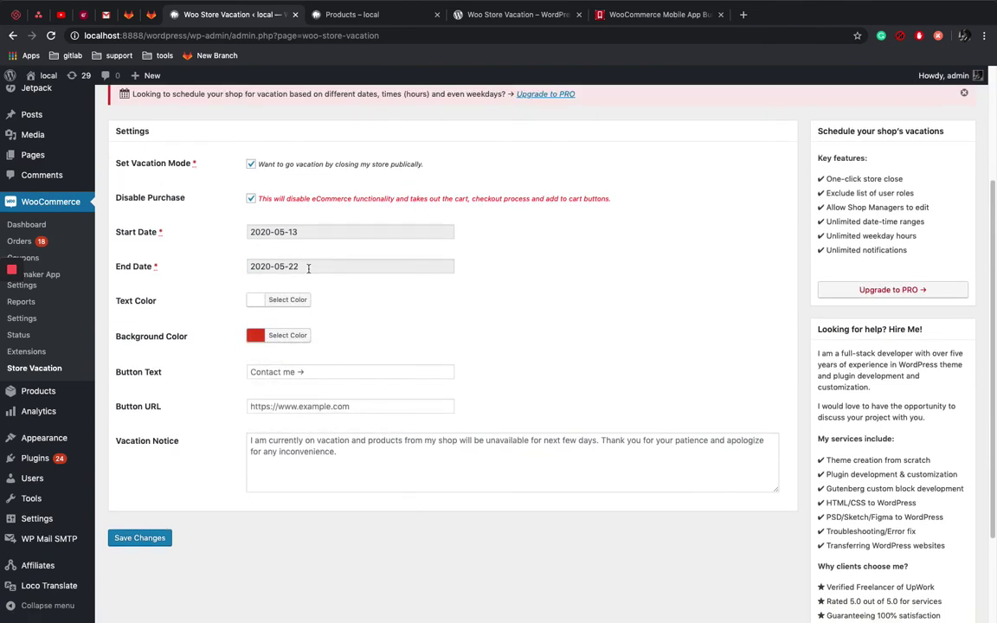
scroll(312, 265, "down", 1)
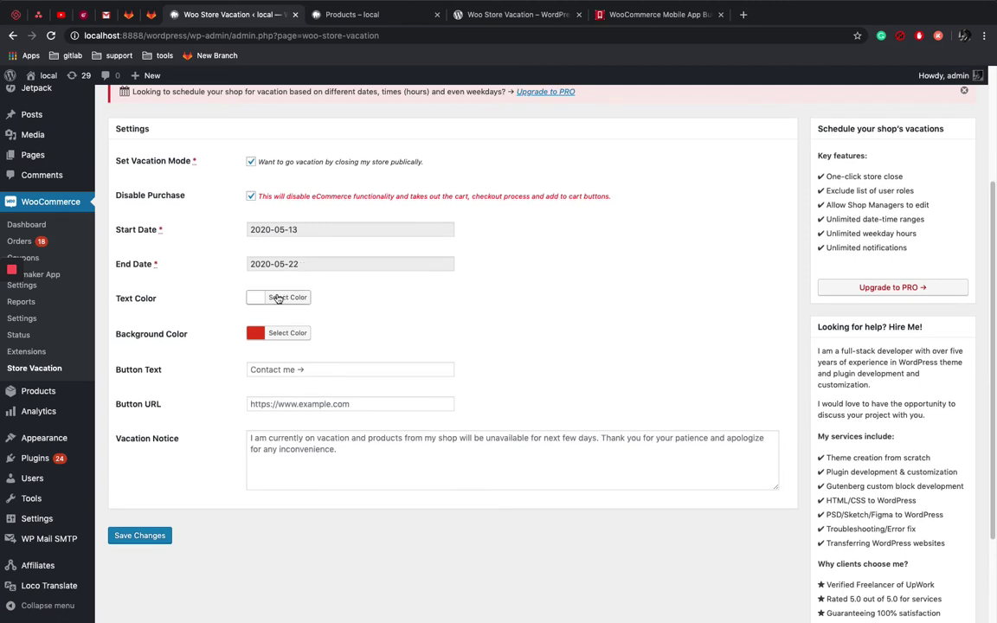
scroll(294, 294, "down", 1)
scroll(264, 298, "down", 1)
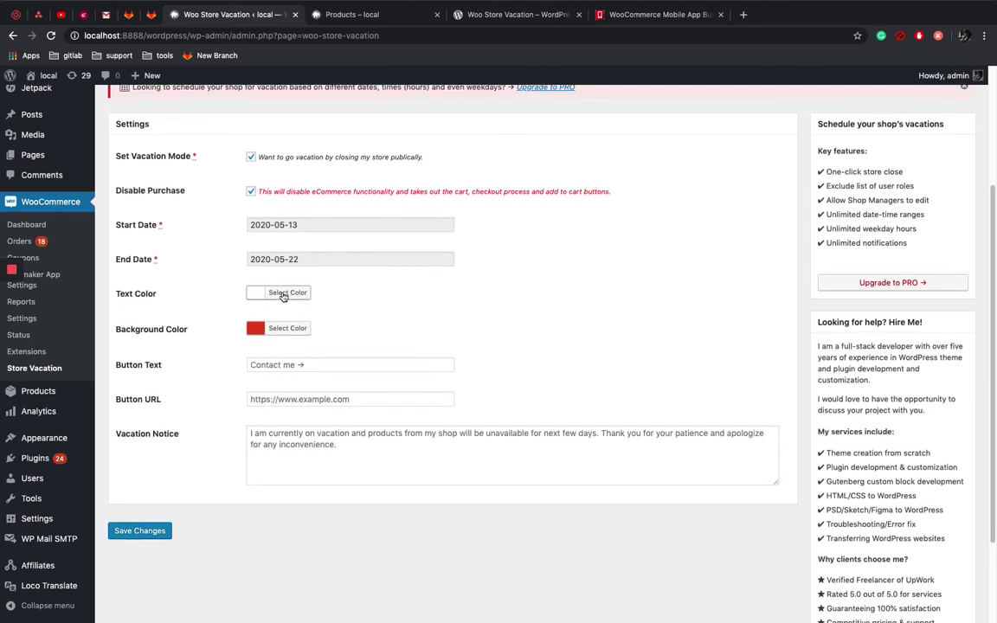
scroll(271, 296, "down", 1)
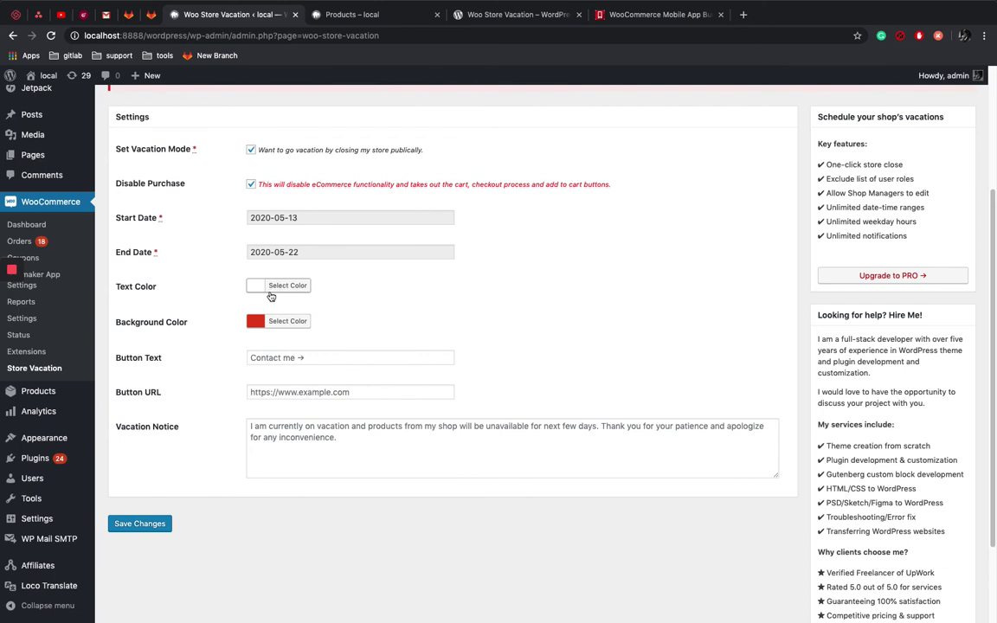
scroll(289, 438, "down", 3)
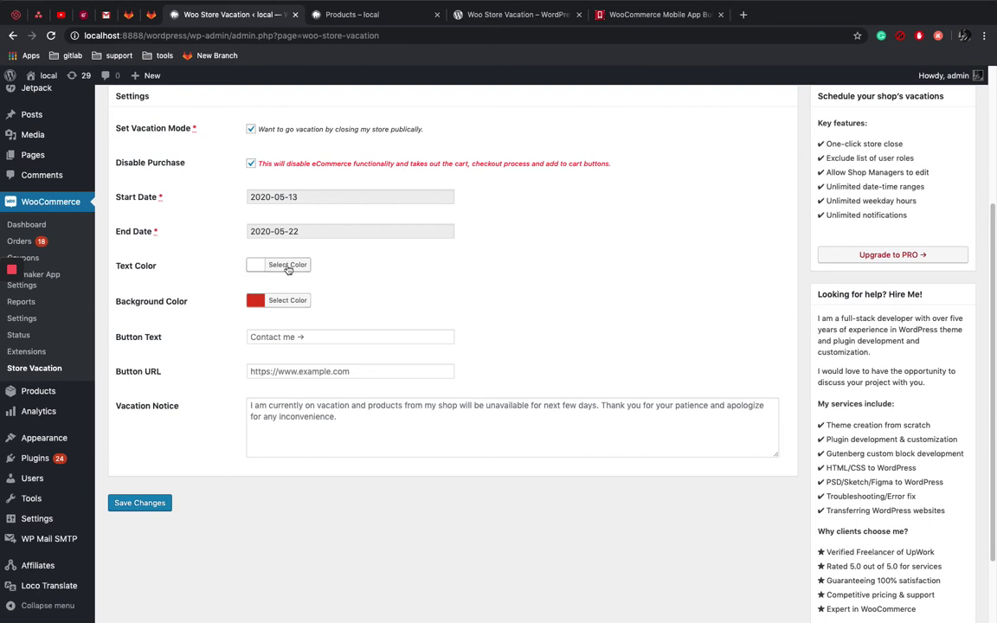
scroll(255, 290, "down", 1)
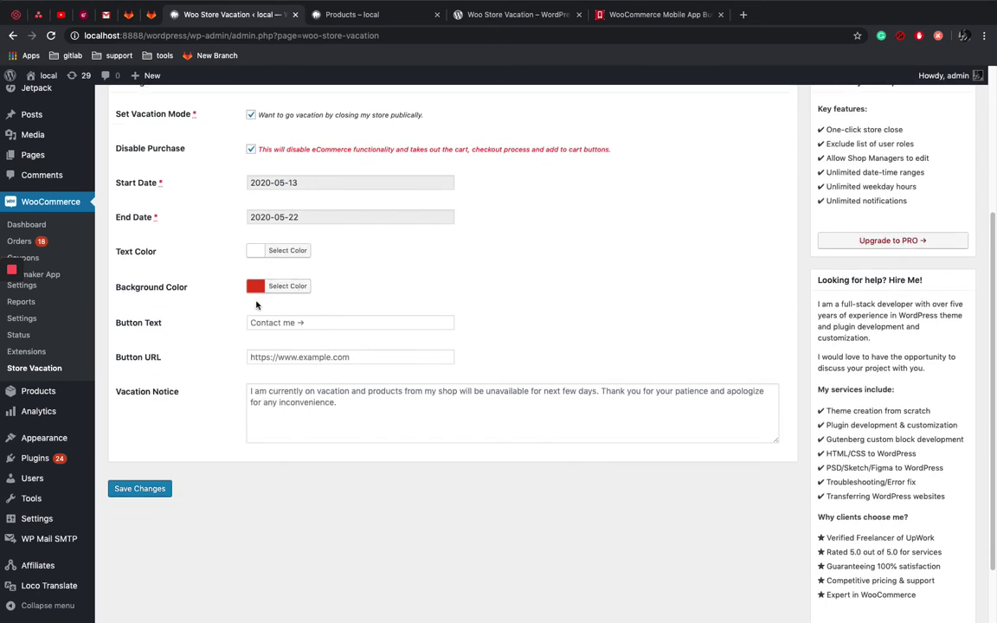
scroll(260, 295, "down", 1)
scroll(272, 315, "down", 1)
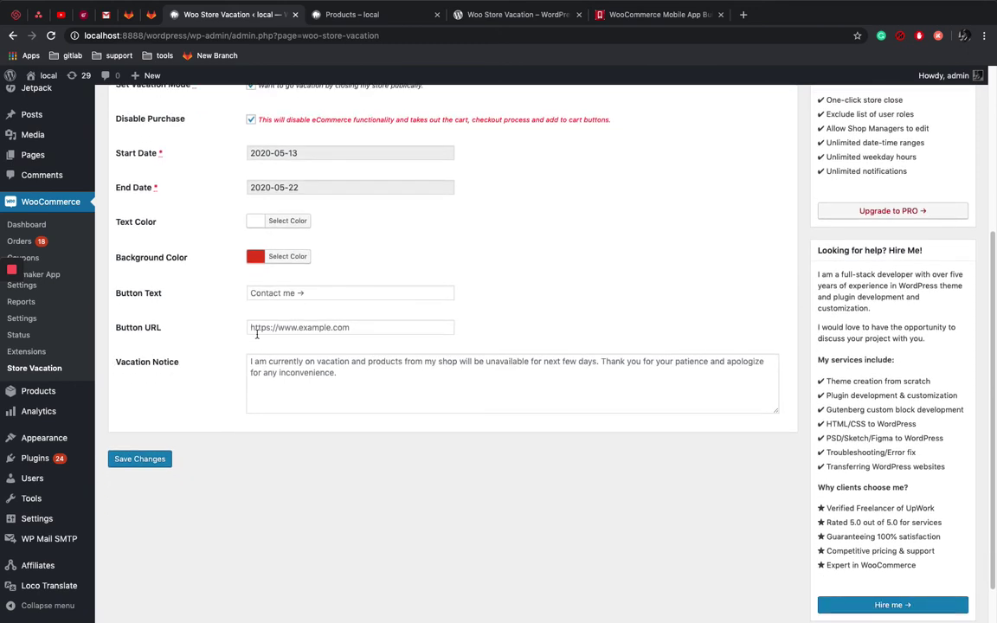
scroll(260, 331, "down", 1)
Step: Select all the default vacation notice text, undoing an accidental paste
left_click(267, 344)
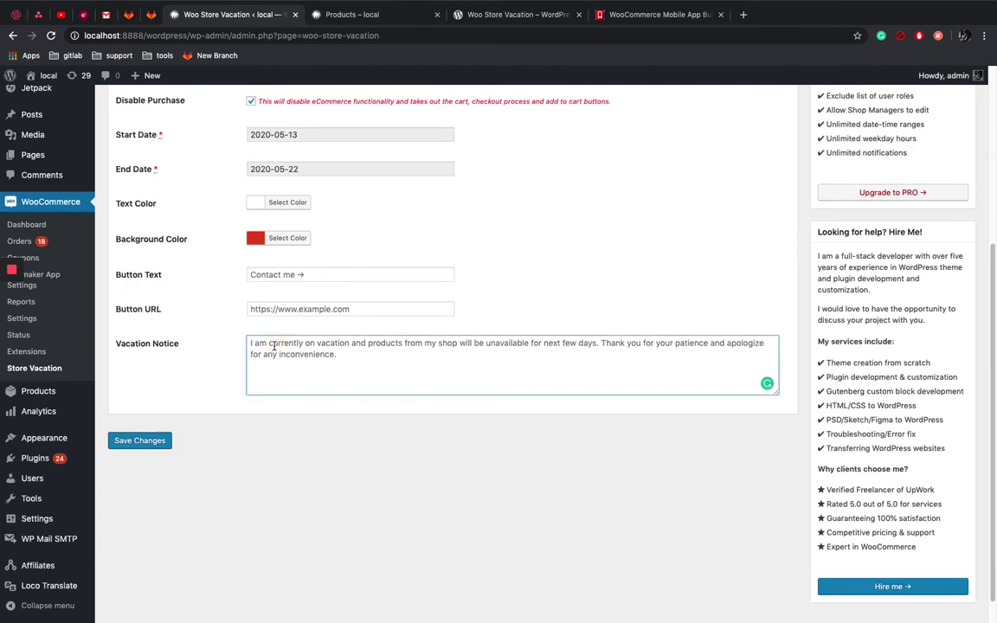
key("super+a")
type("https://www.loom.com/share/8d5067a6ee114166bf8f664f9726a773")
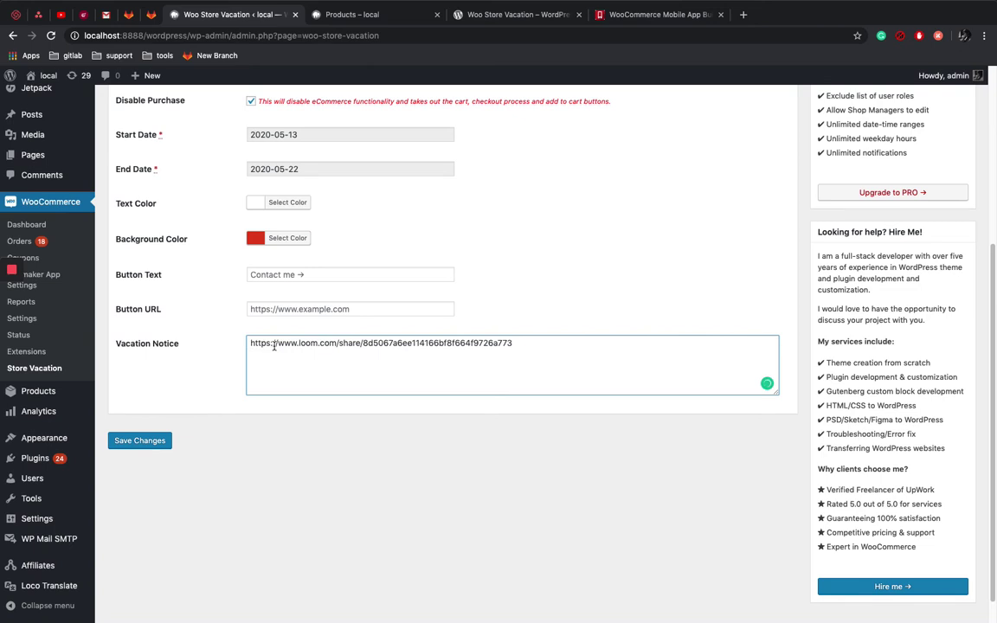
key("super+z")
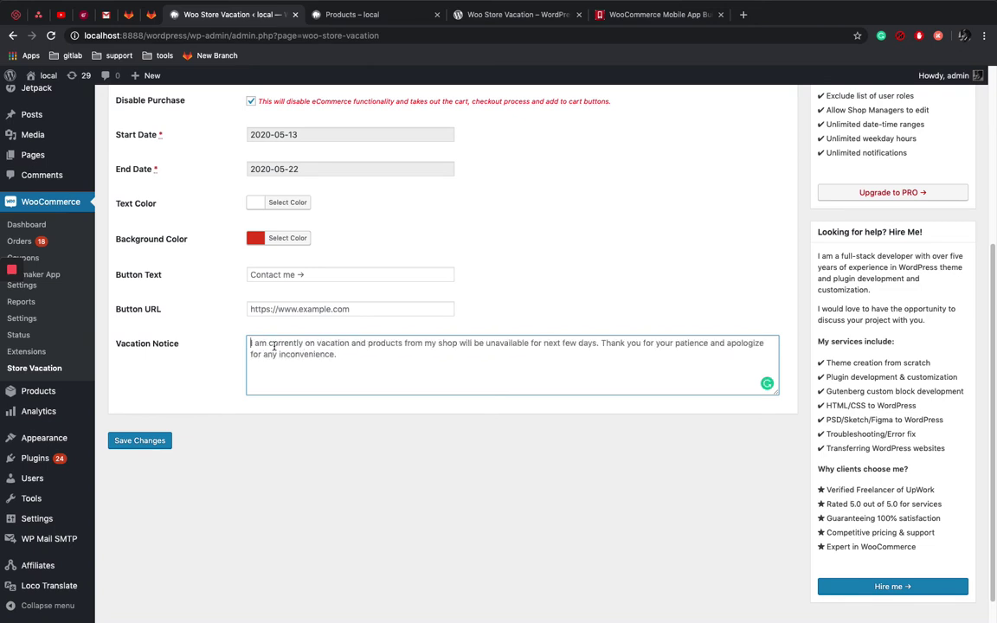
key("super+a")
Step: Type the notice 'COvid19: Temporarily store suspended. Thanks for all support.', fixing typos
type("COVI")
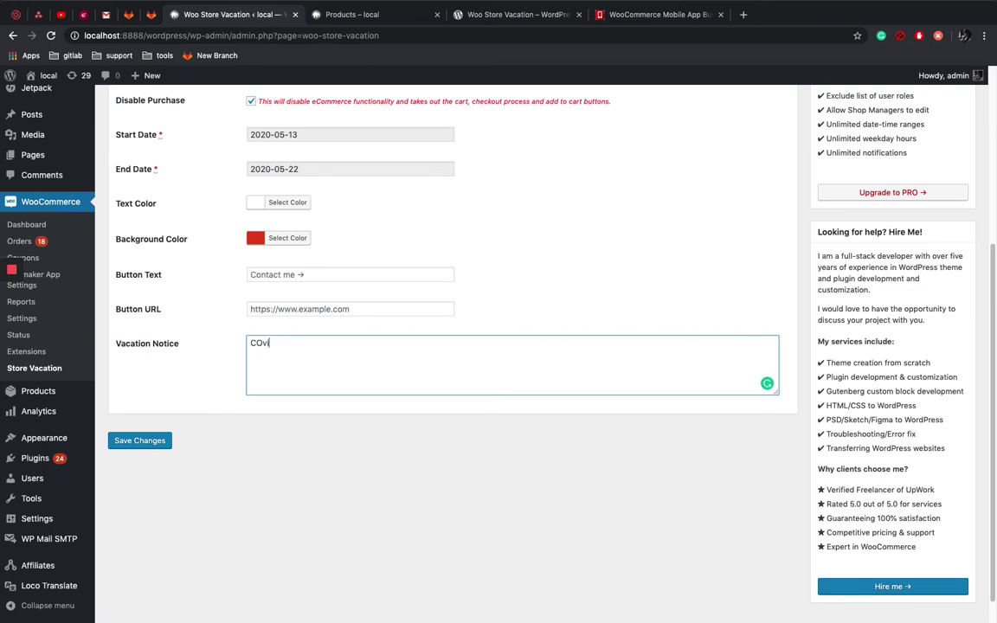
type("d19")
type(": Tempr")
key("BackSpace")
type("orarily store suspended.")
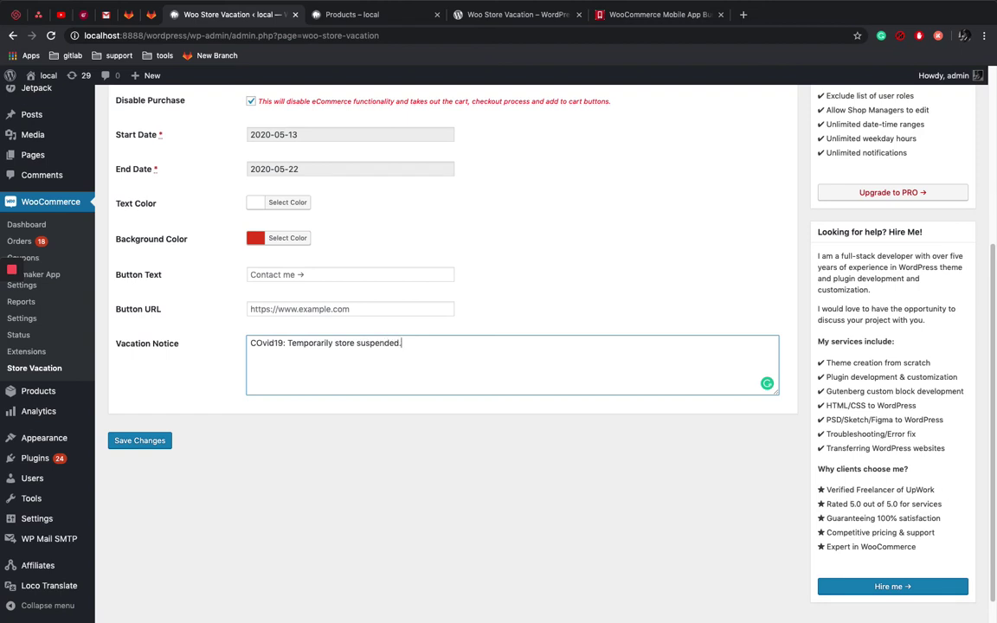
type(" SOrr")
key("BackSpace")
key("BackSpace")
type("Thanks for all supp")
key("BackSpace")
key("BackSpace")
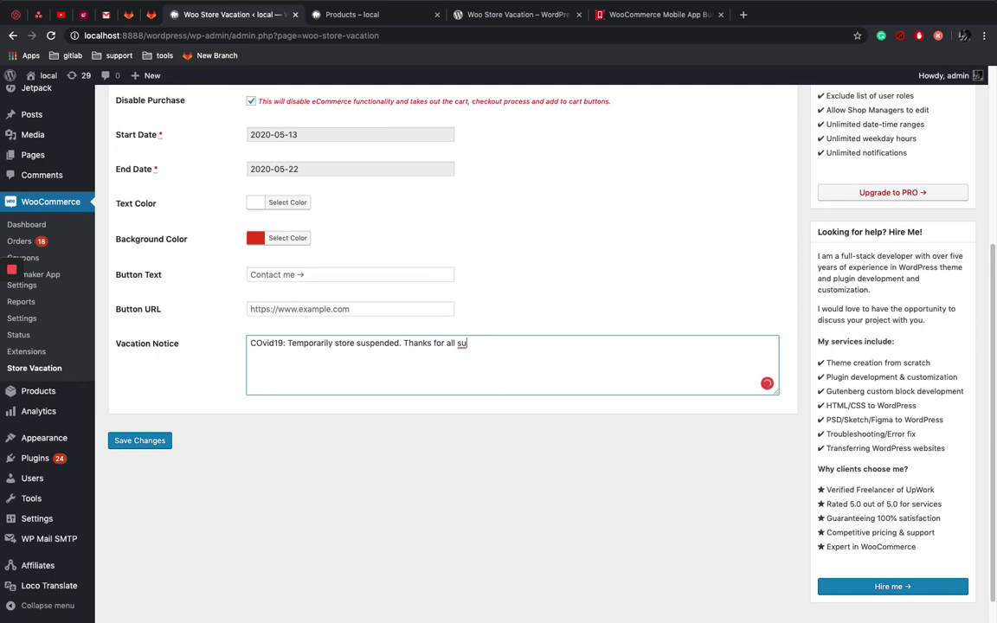
type("pport.")
left_click(286, 345)
type(":")
left_click(492, 345)
scroll(297, 361, "down", 1)
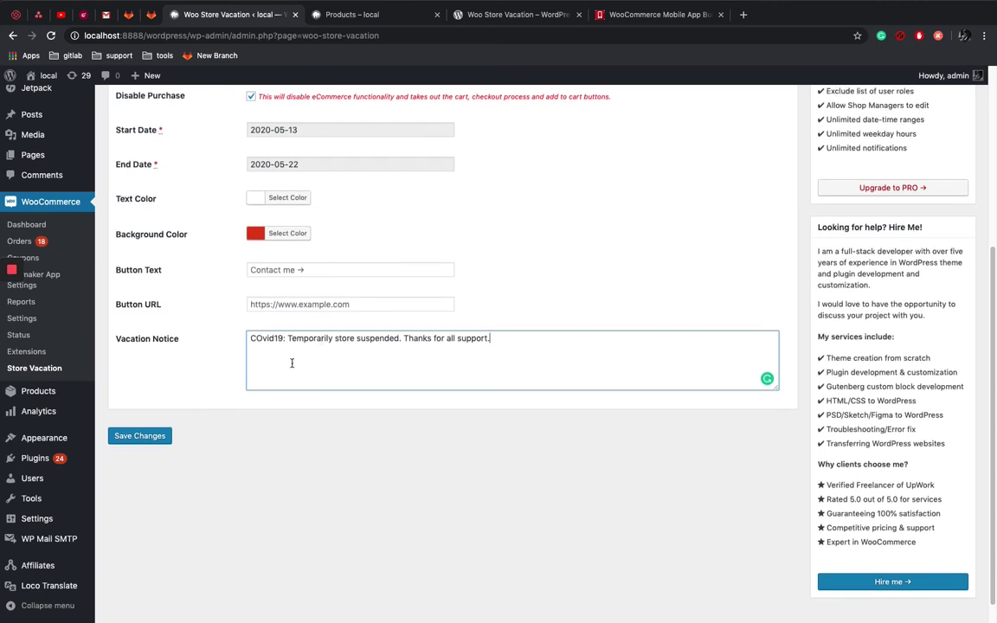
Step: Save the vacation settings and switch to the storefront Shop product listing
left_click(145, 437)
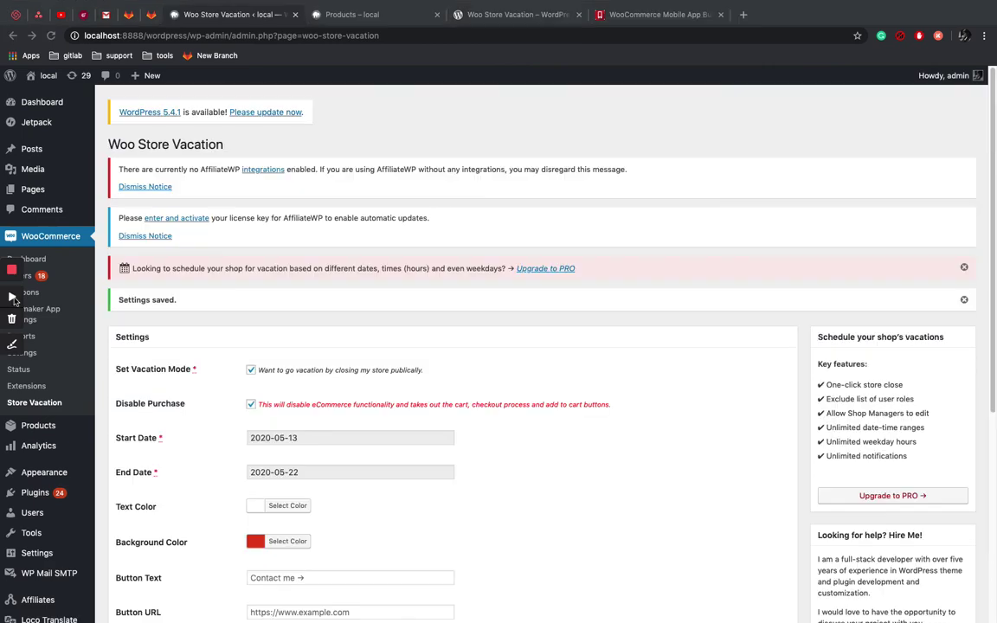
scroll(567, 304, "up", 1)
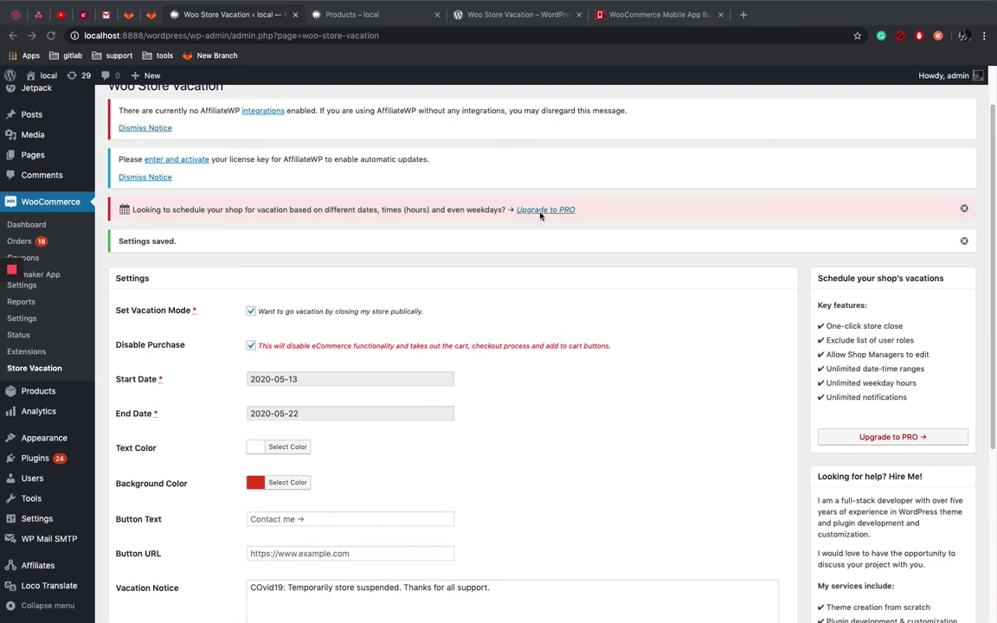
left_click(392, 16)
scroll(324, 225, "down", 2)
scroll(325, 225, "up", 1)
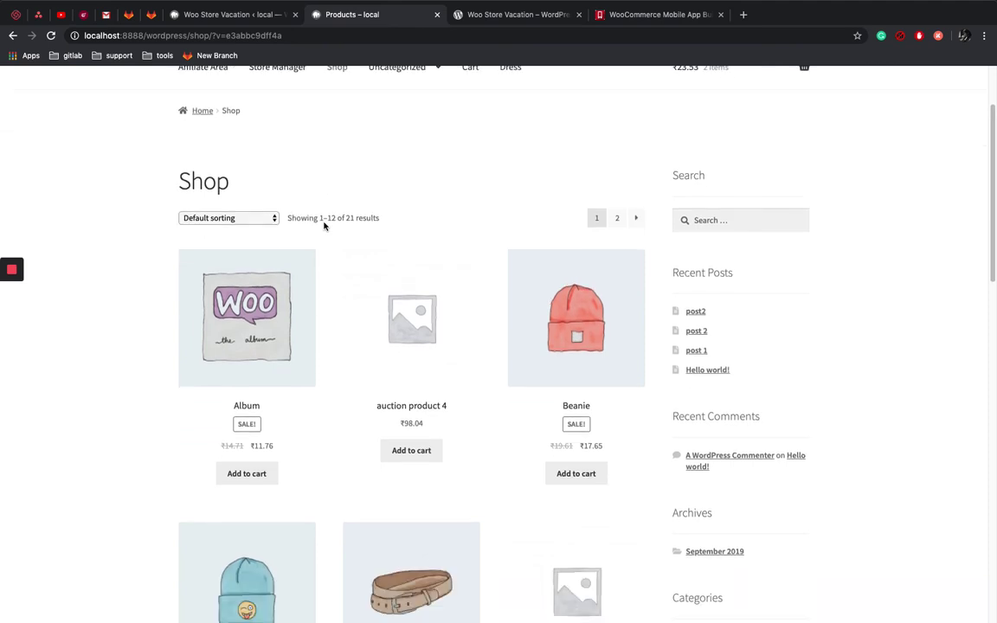
scroll(494, 189, "up", 1)
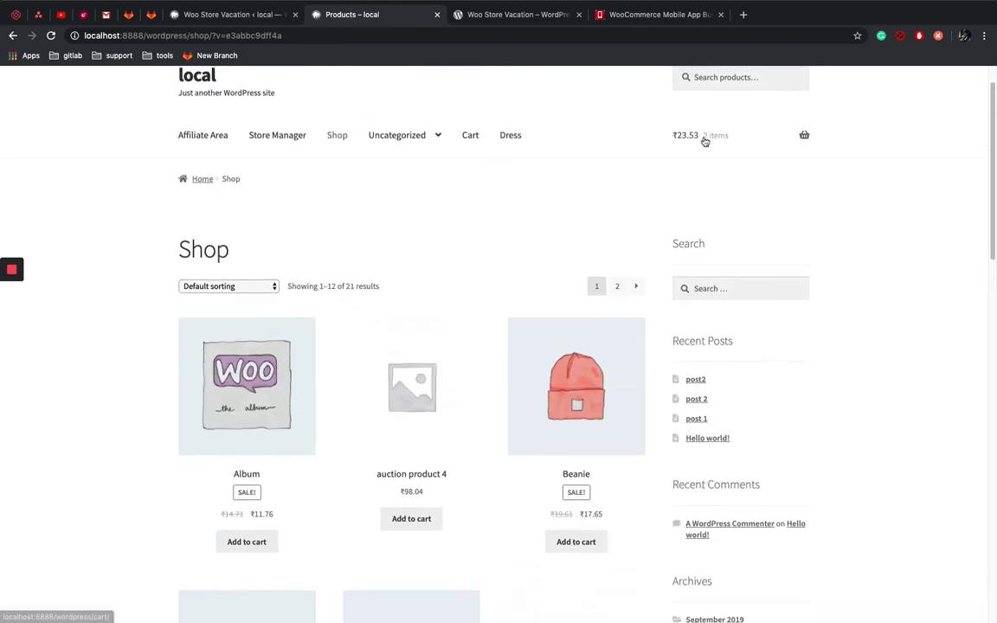
scroll(520, 235, "down", 1)
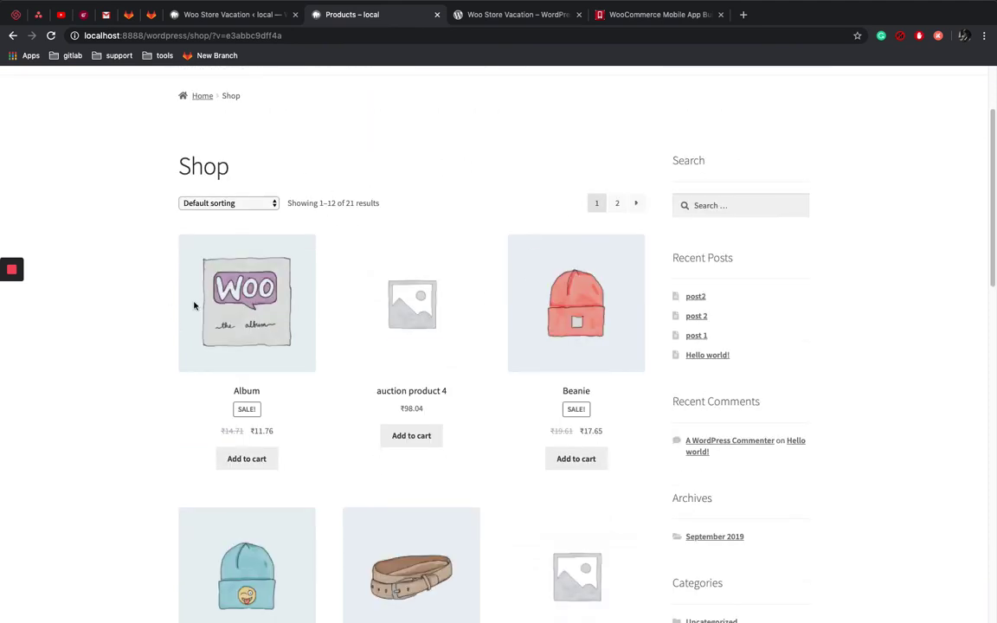
Step: Open the Album product page and confirm the COvid19 notice appears without Add to cart
left_click(244, 297)
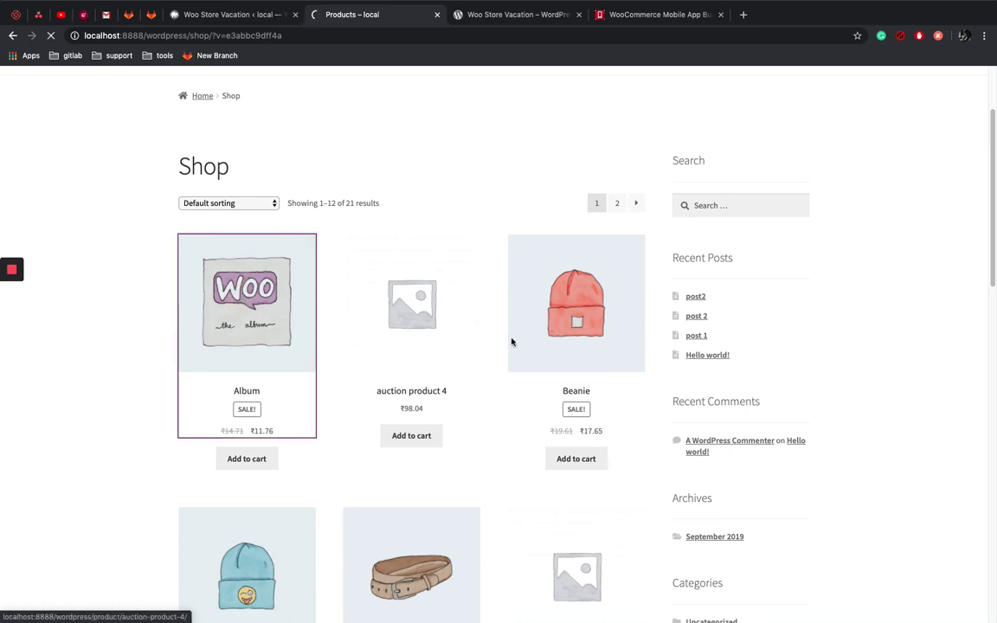
mouse_move(8, 294)
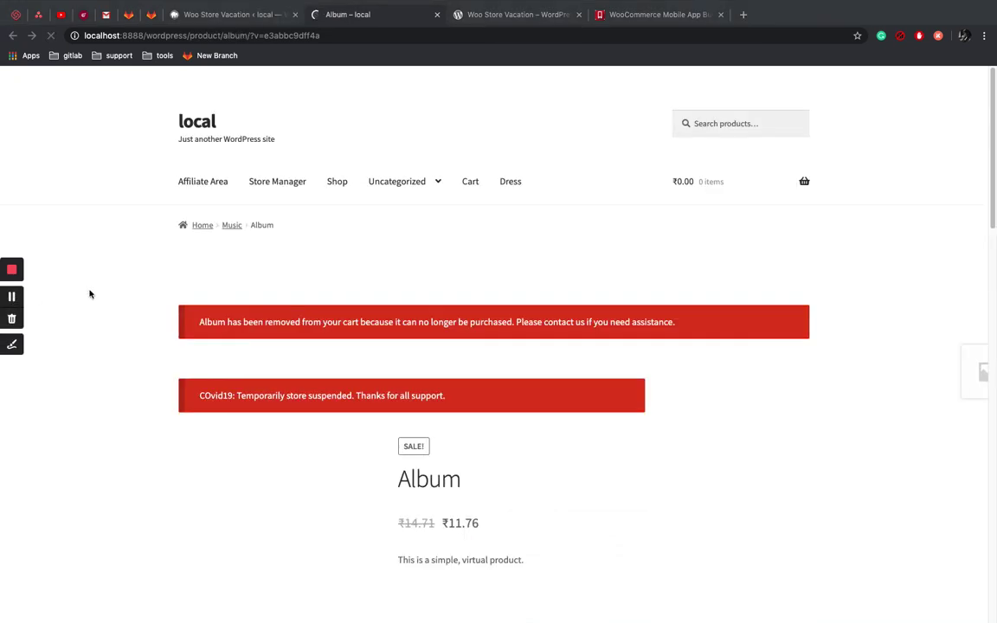
scroll(404, 254, "down", 1)
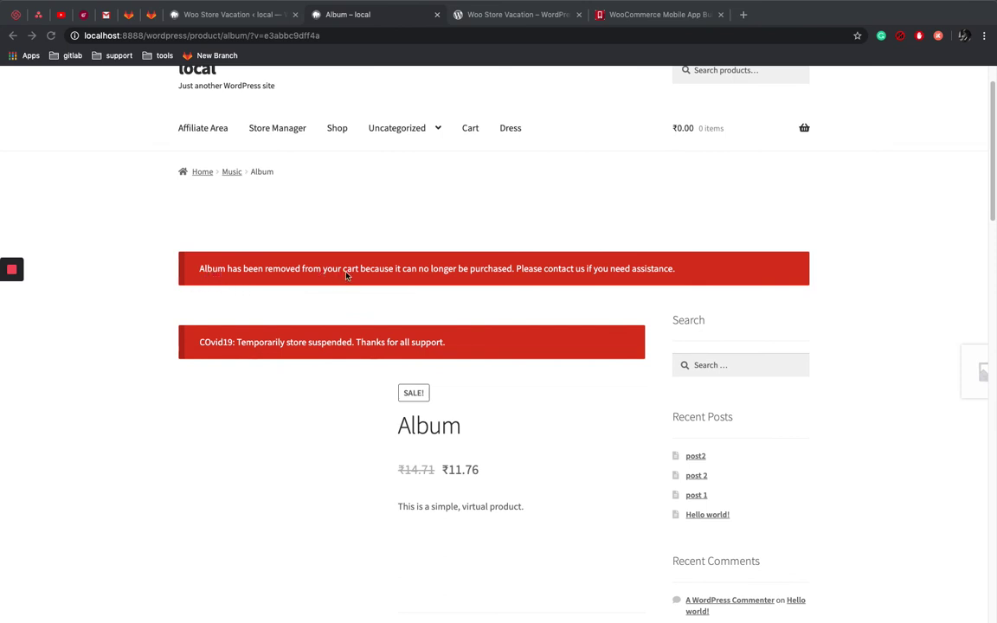
scroll(345, 273, "down", 1)
scroll(478, 278, "down", 1)
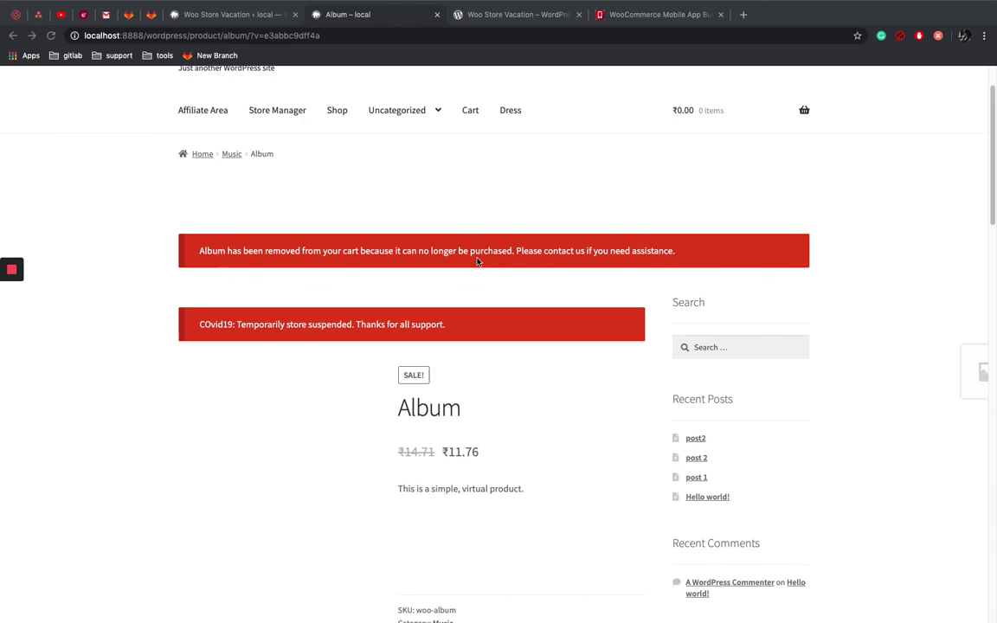
scroll(476, 262, "down", 3)
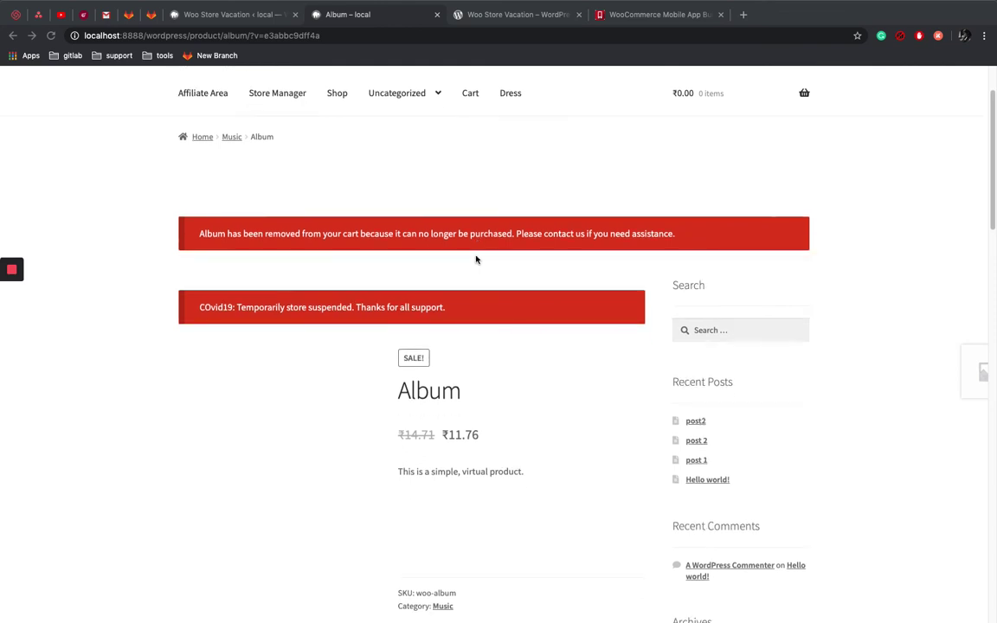
scroll(284, 314, "down", 3)
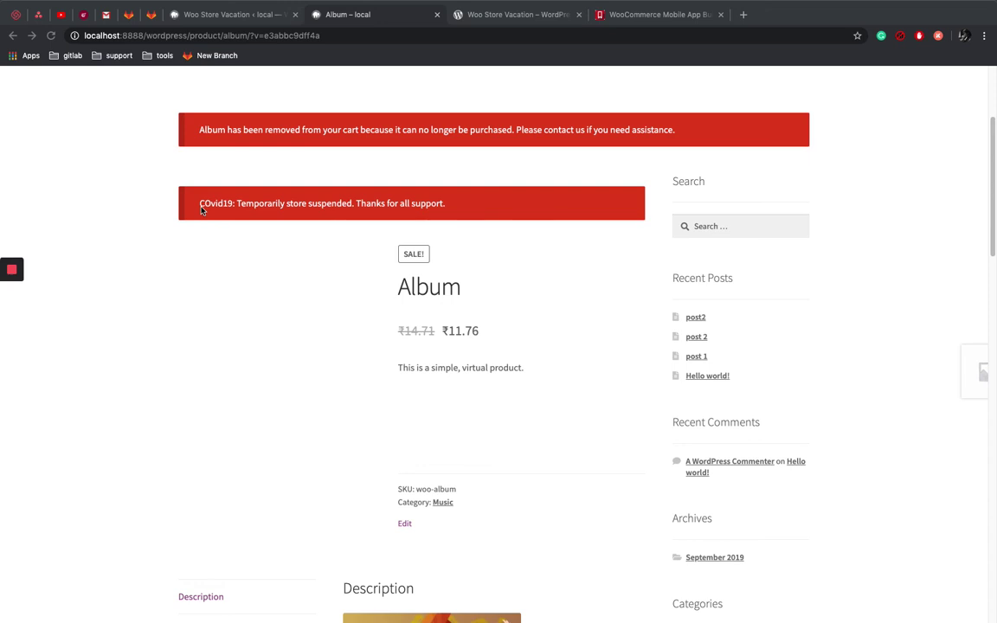
scroll(389, 207, "down", 4)
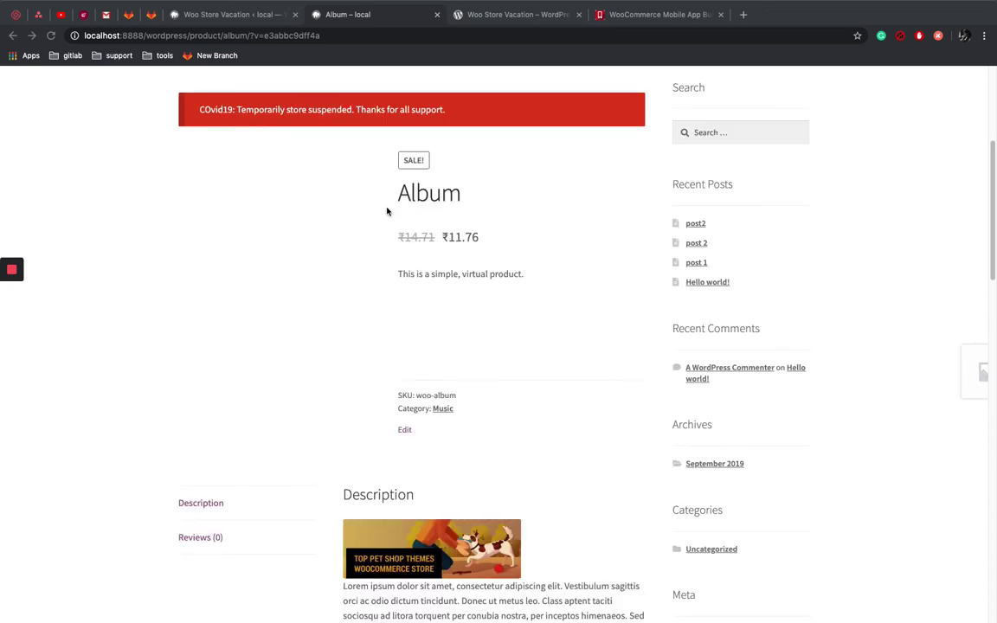
scroll(459, 381, "down", 4)
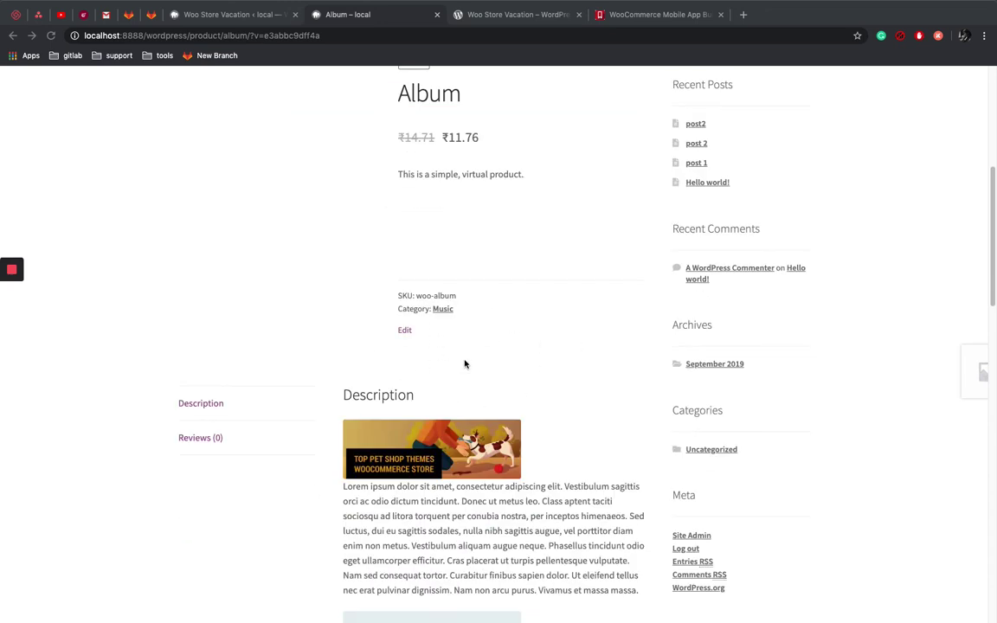
scroll(537, 302, "down", 10)
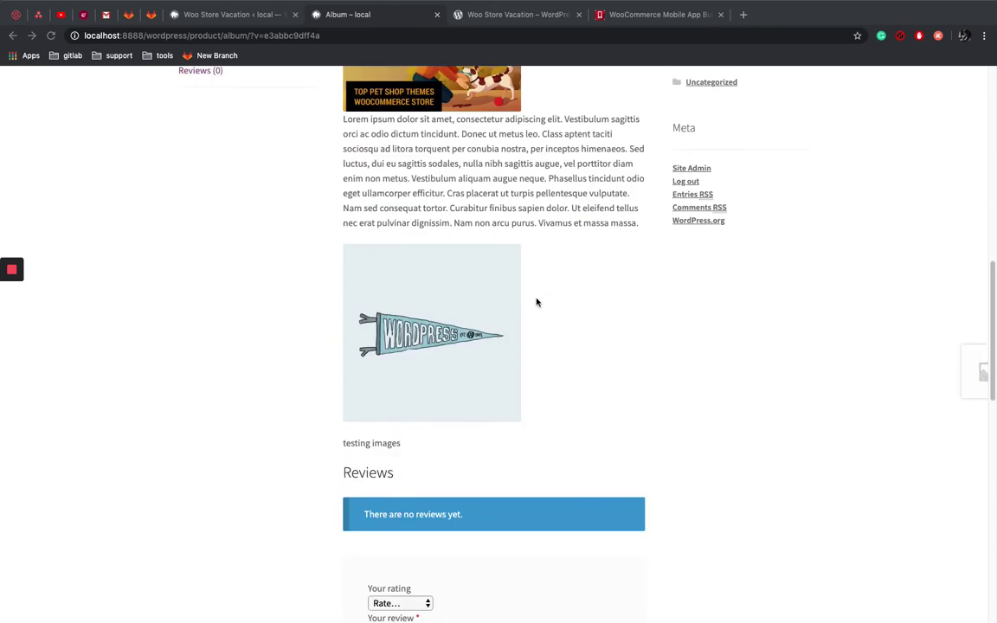
scroll(536, 302, "down", 3)
scroll(536, 302, "up", 15)
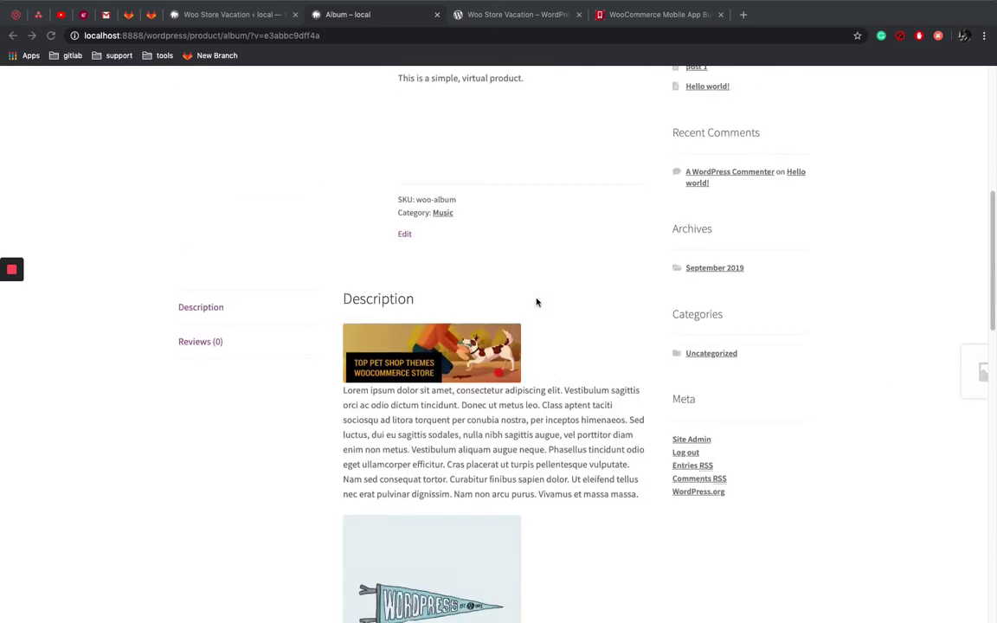
scroll(277, 240, "down", 3)
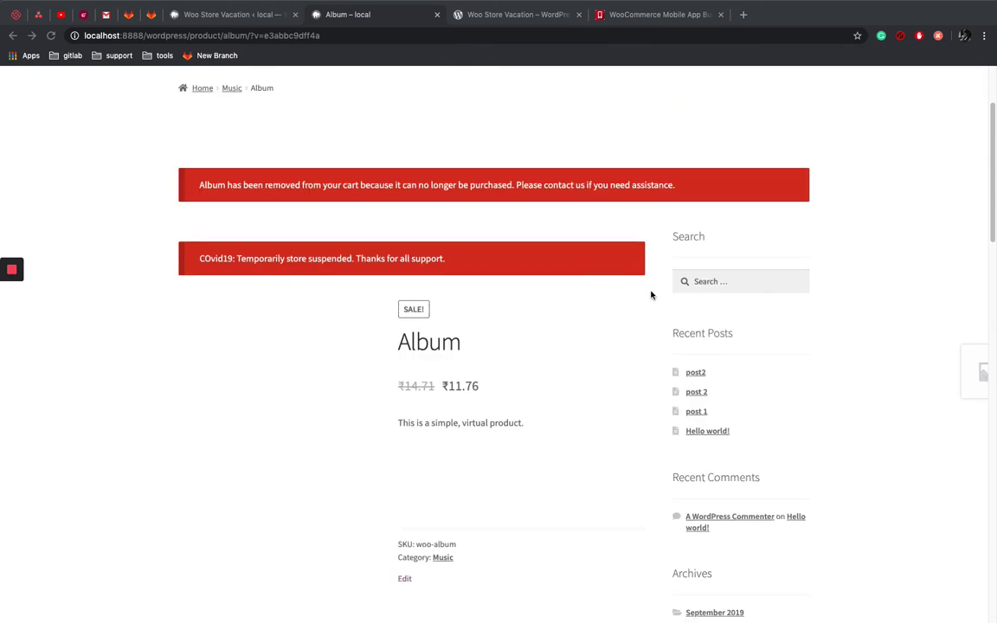
scroll(389, 215, "down", 1)
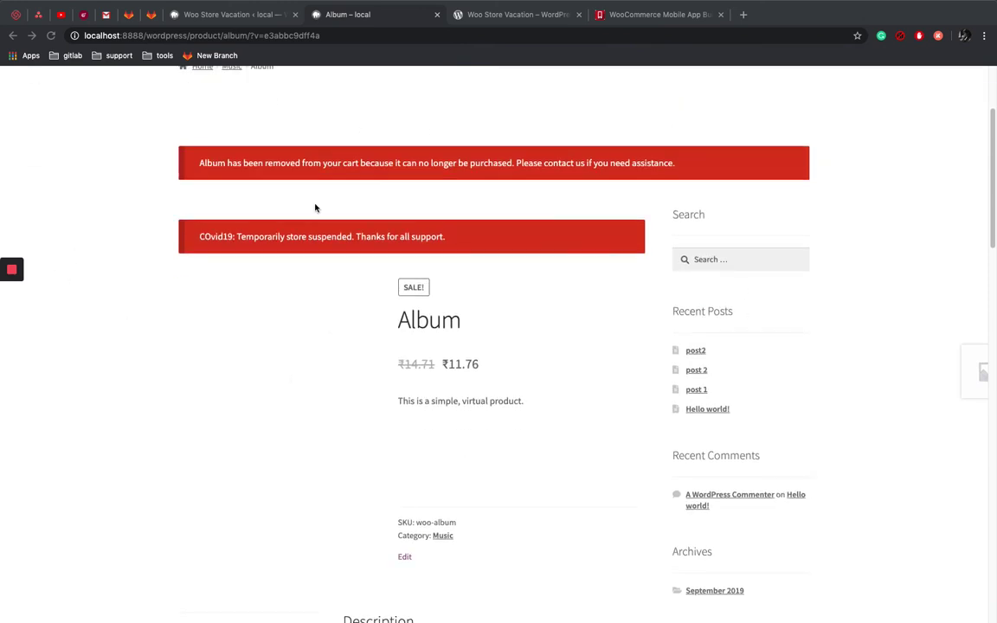
scroll(246, 262, "down", 3)
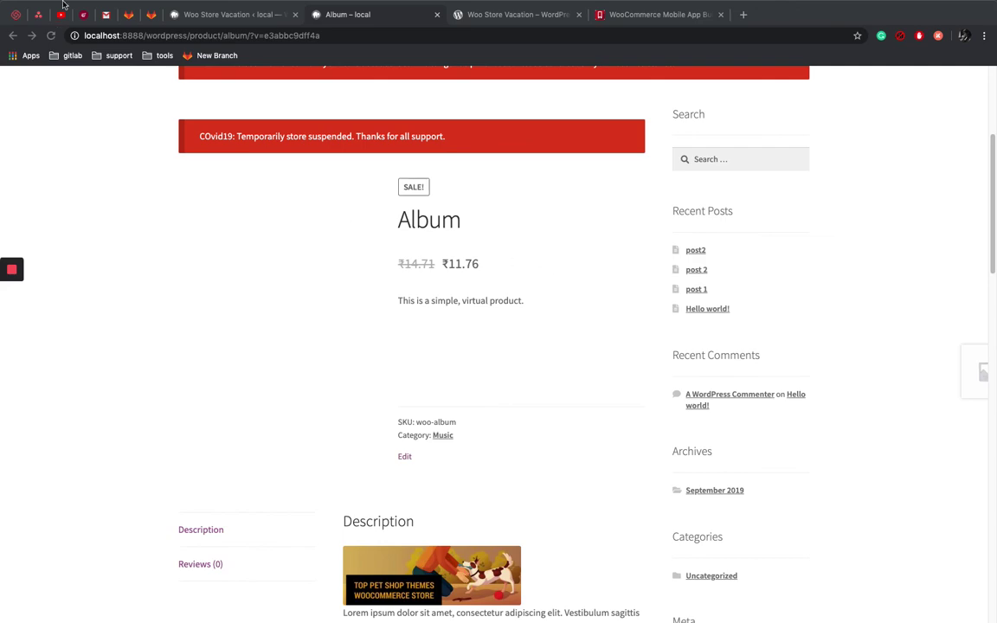
Step: Review the saved Woo Store Vacation settings with the vacation dates and COvid19 notice, briefly checking the Album product page
left_click(177, 15)
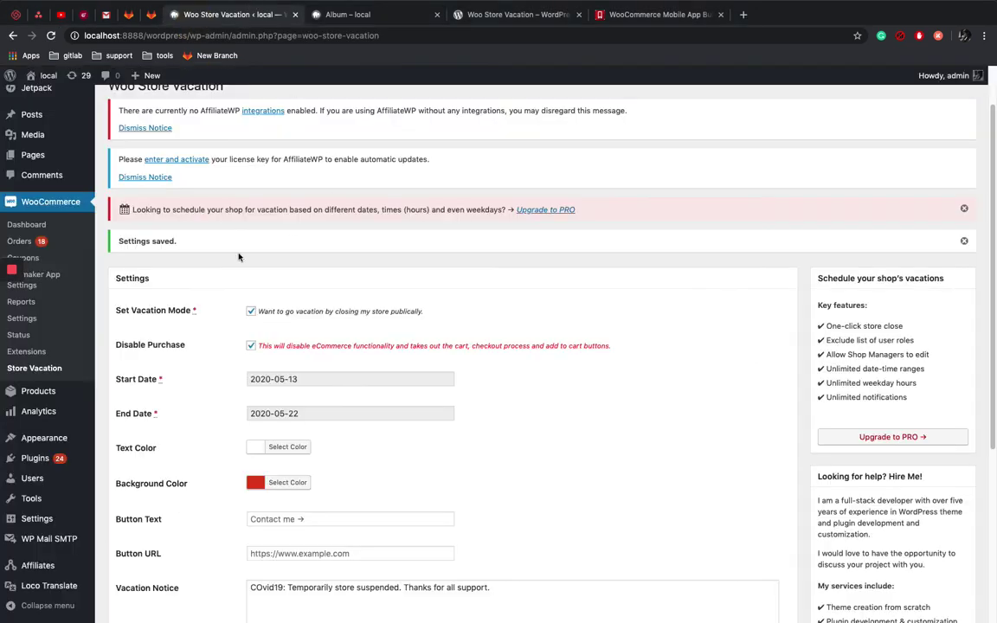
scroll(238, 259, "down", 2)
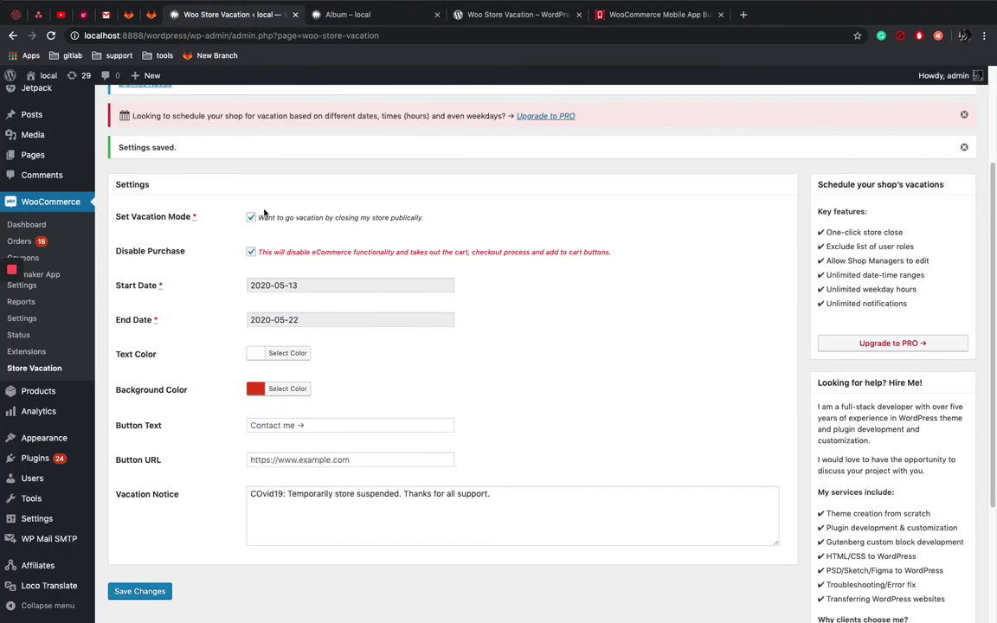
scroll(225, 315, "down", 1)
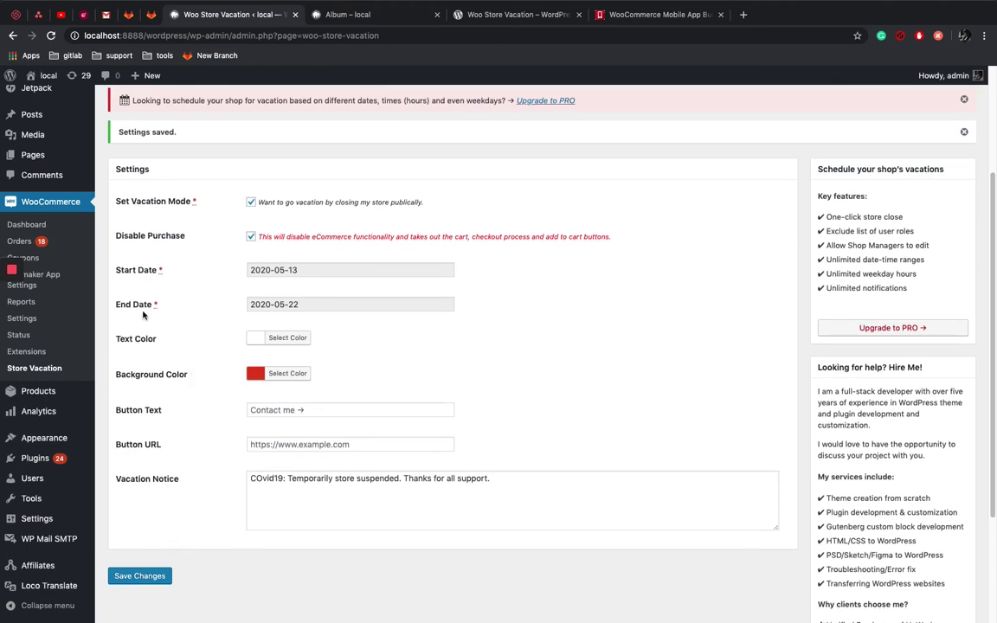
left_click(323, 14)
left_click(243, 14)
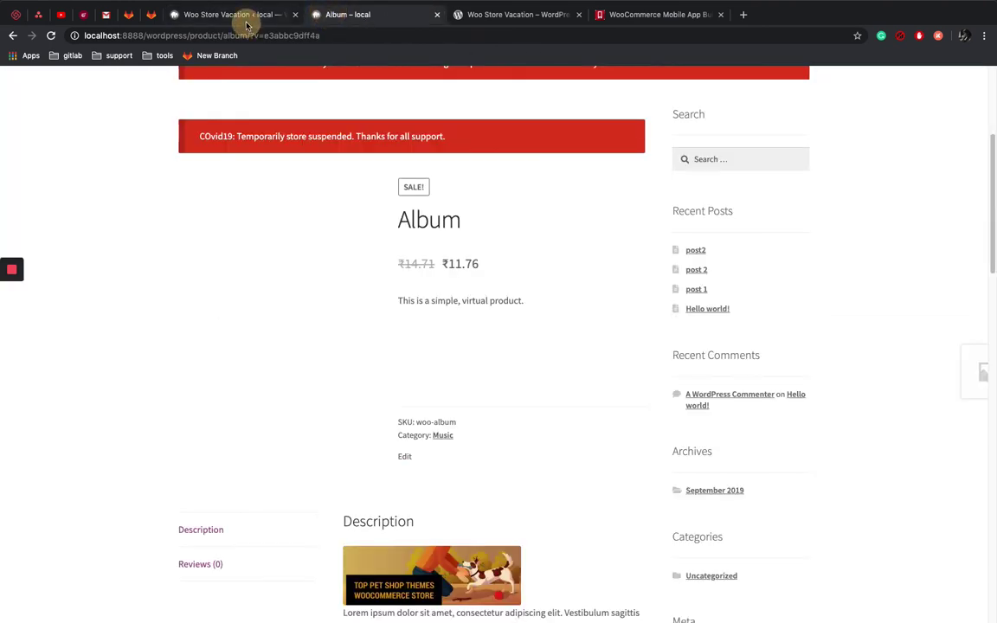
scroll(196, 324, "up", 1)
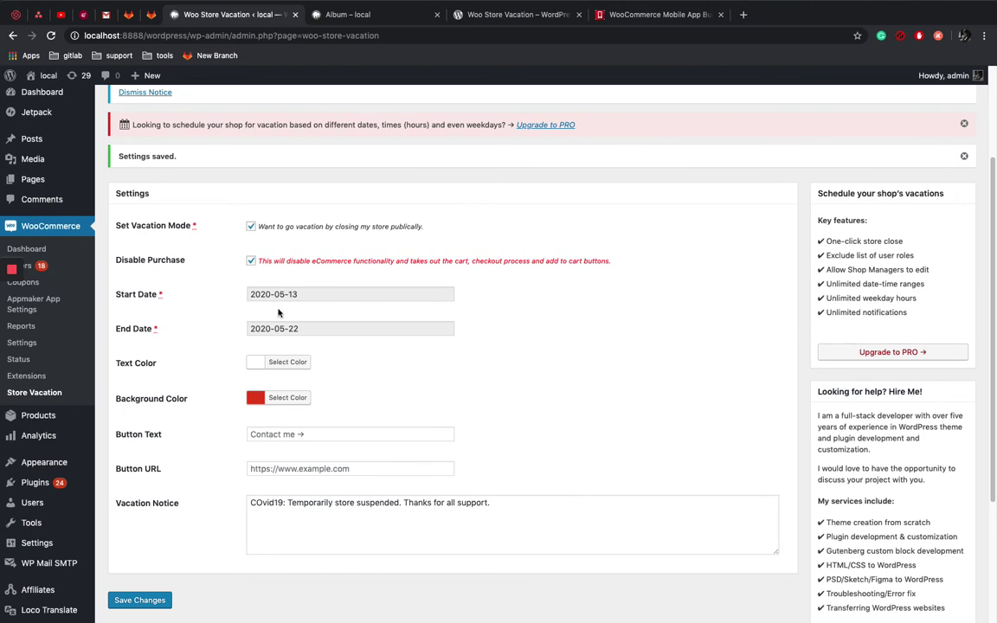